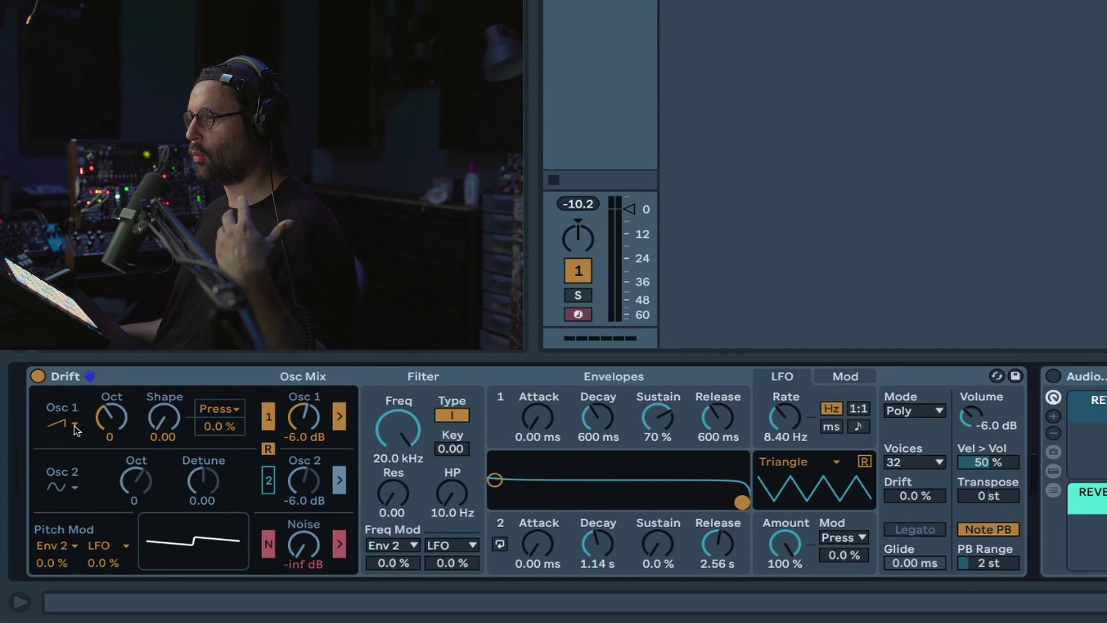
# Pick a new Oscillator 1 waveform from the list and turn its Shape up to 1.00
pyautogui.click(76, 429)
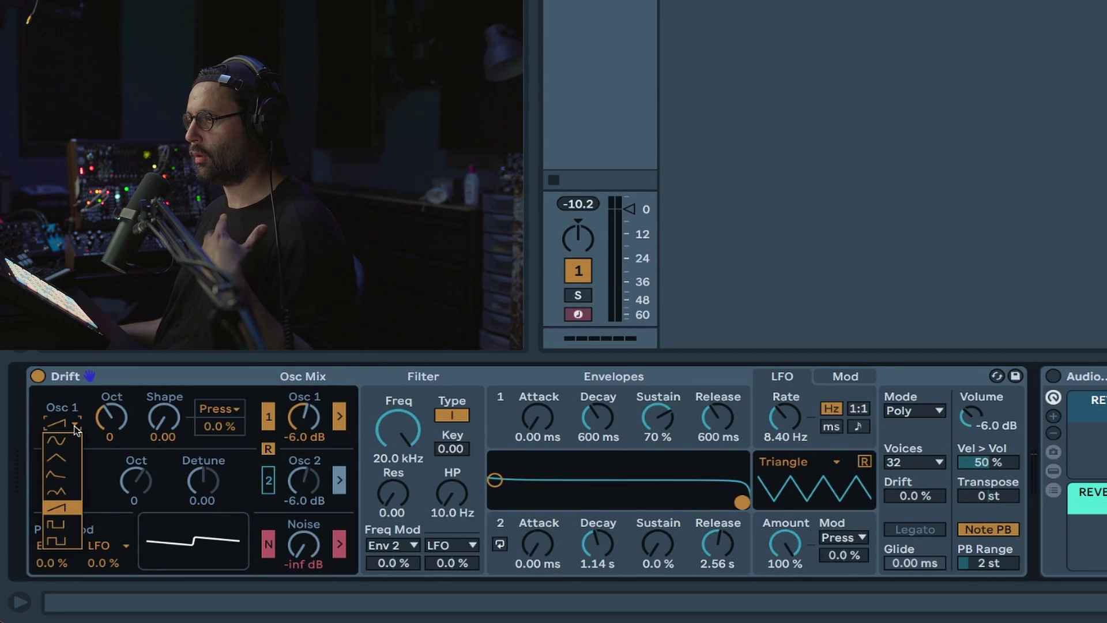
pyautogui.click(58, 477)
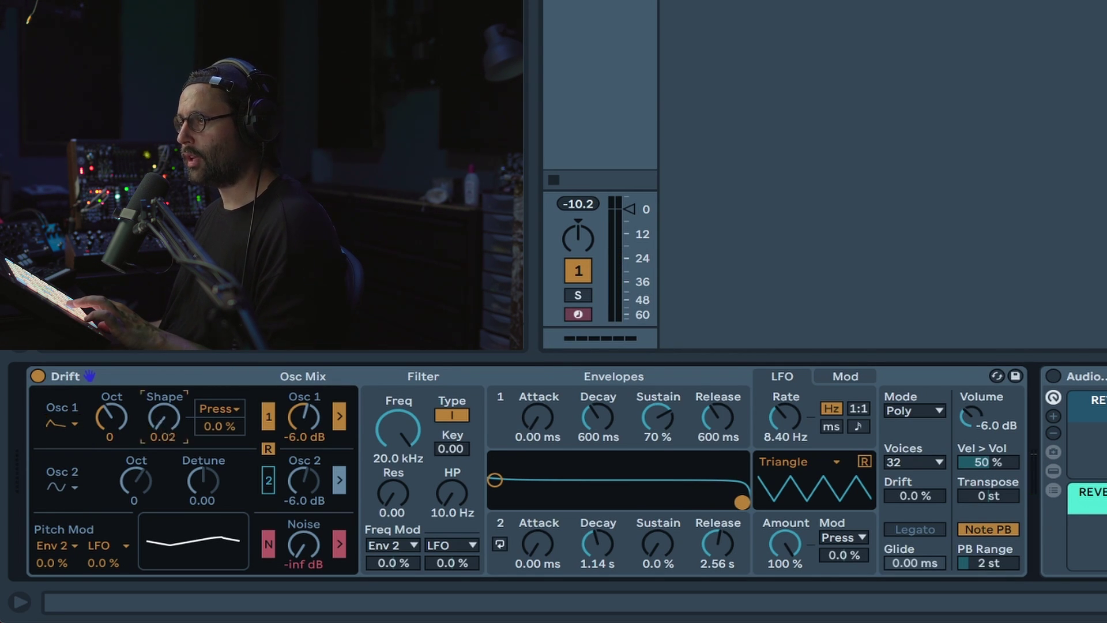
pyautogui.moveTo(164, 416); pyautogui.dragTo(166, 377)
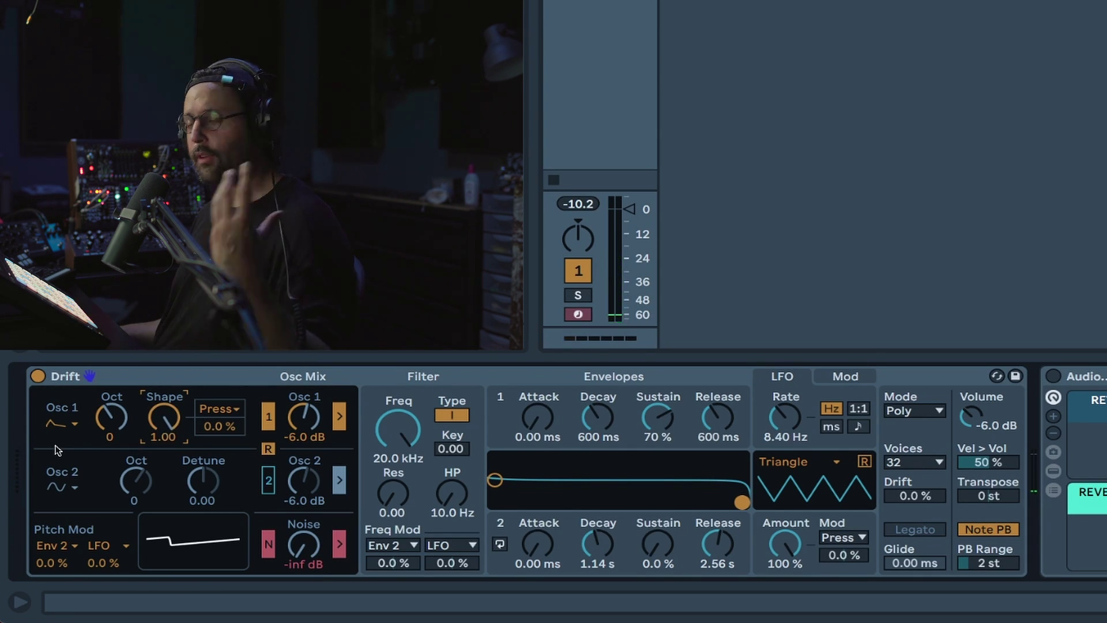
# Try the square wave on Oscillator 1 with Shape reset to 0.00
pyautogui.click(68, 430)
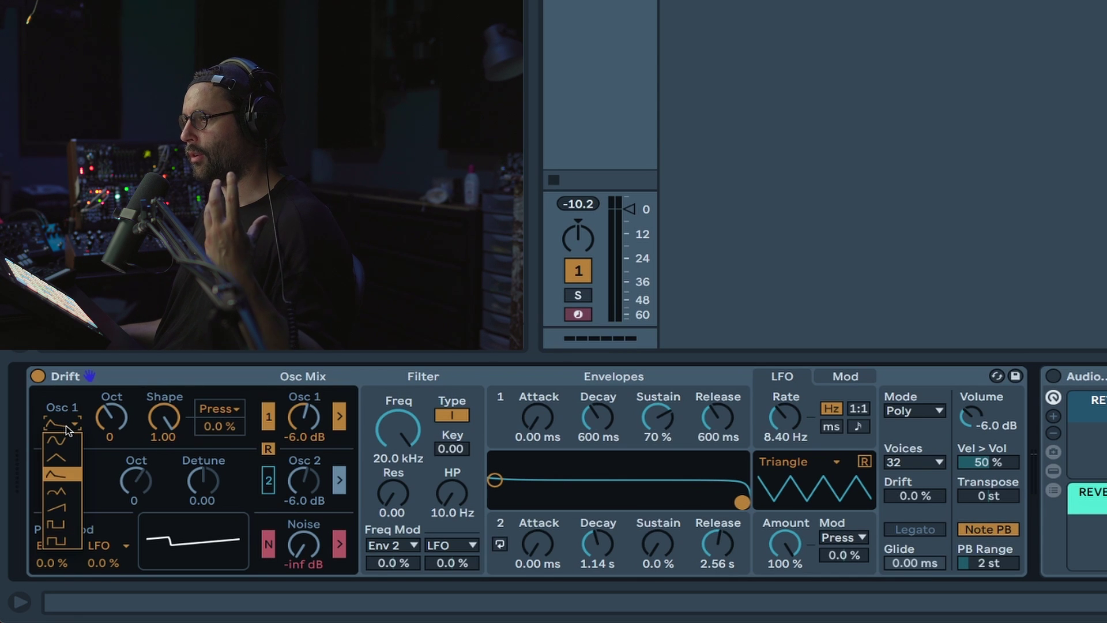
pyautogui.click(65, 543)
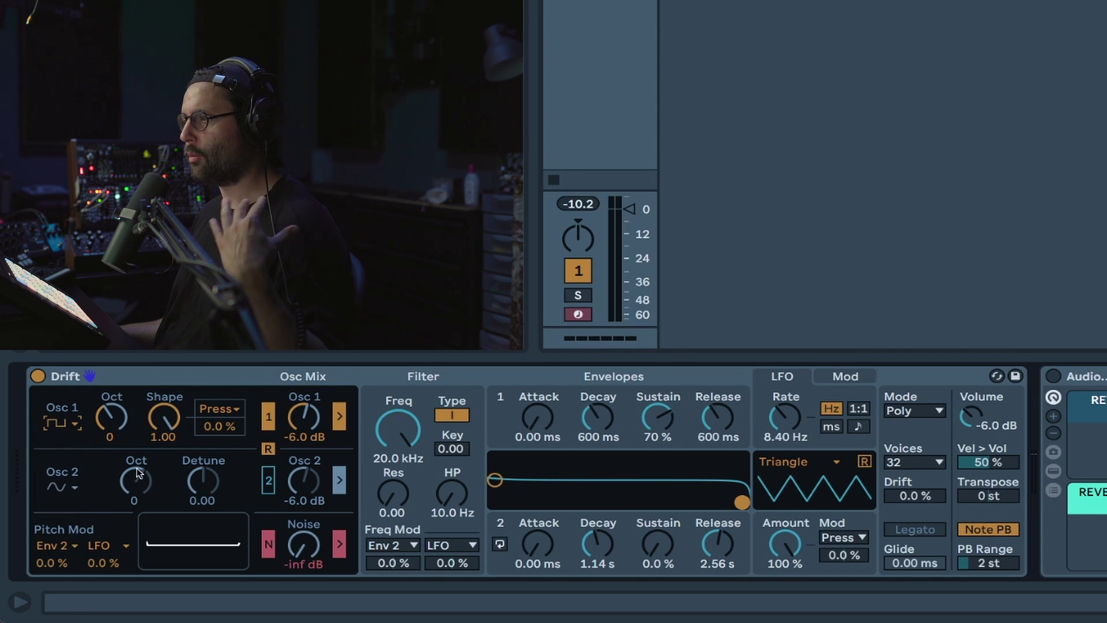
pyautogui.doubleClick(163, 428)
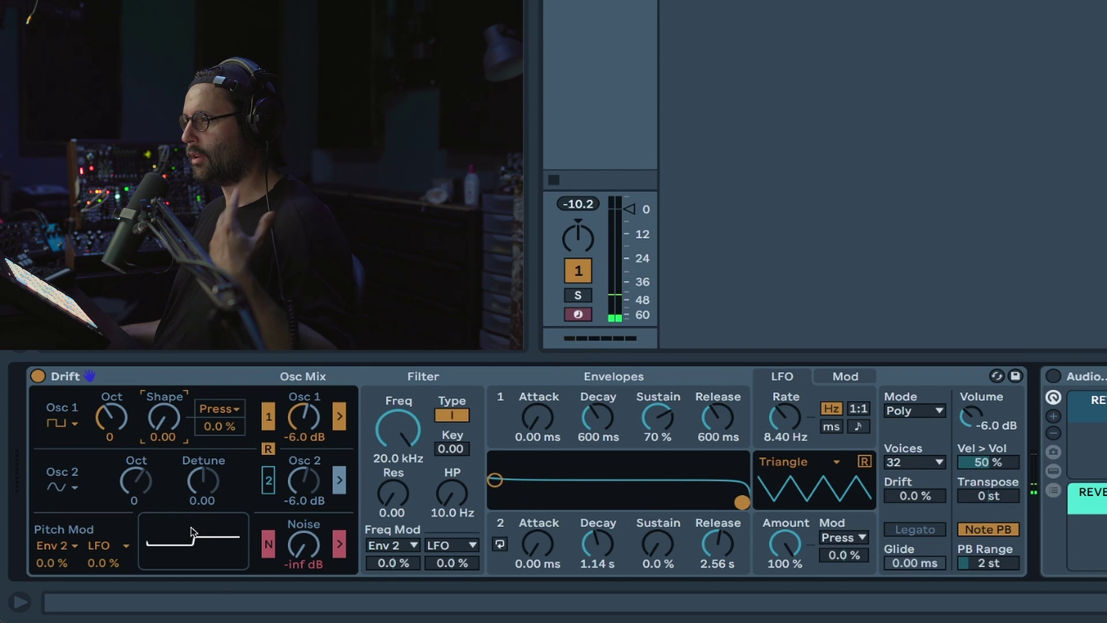
# Undo the square wave and change Oscillator 1's Shape modulation source from Press to LFO
pyautogui.hotkey('ctrl', 'z')
pyautogui.hotkey('ctrl', 'z')
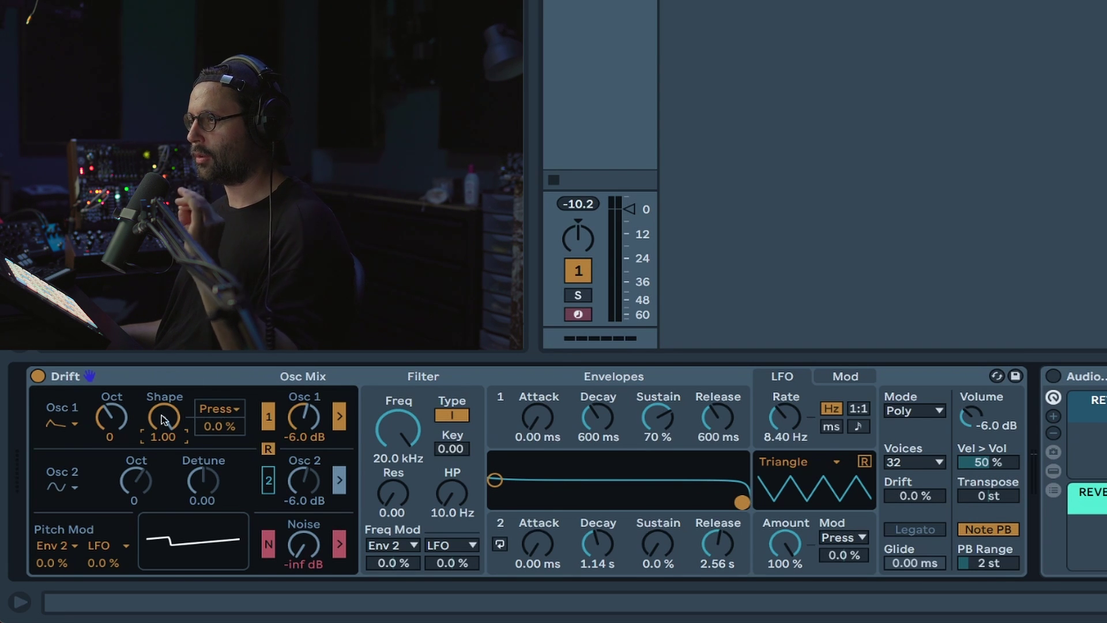
pyautogui.click(215, 410)
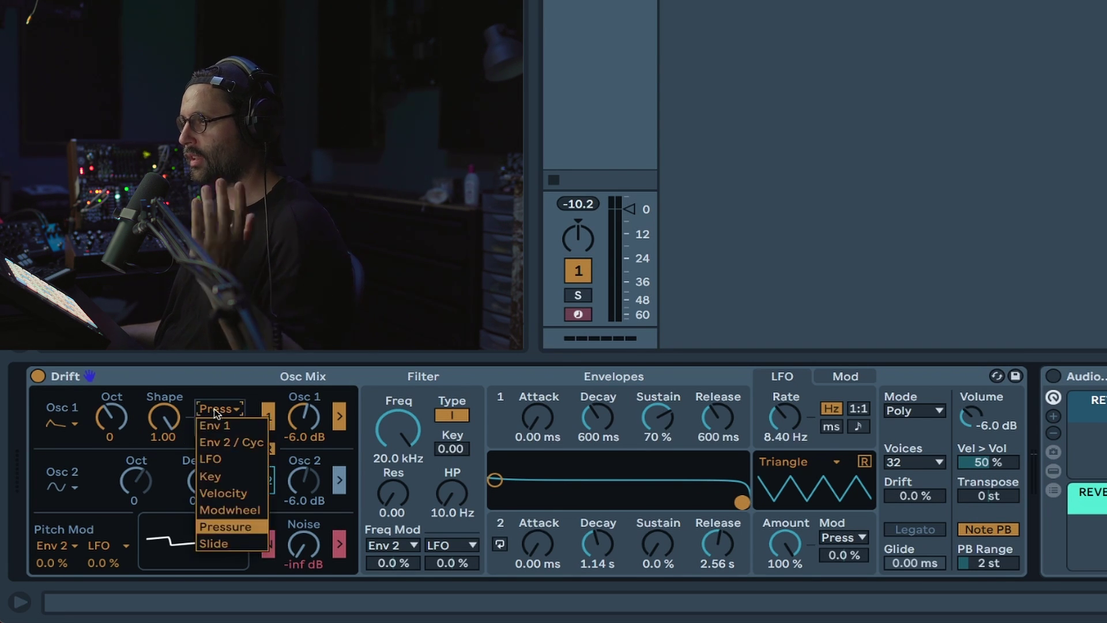
pyautogui.click(224, 458)
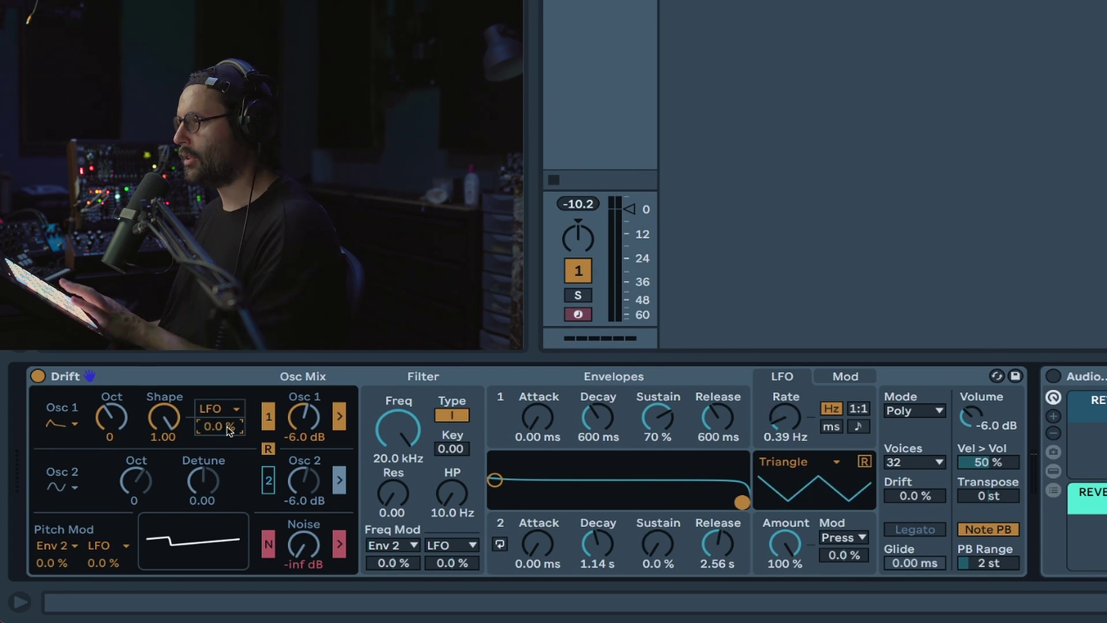
# Enable Oscillator 2 and switch its waveform from sine to saw
pyautogui.click(269, 416)
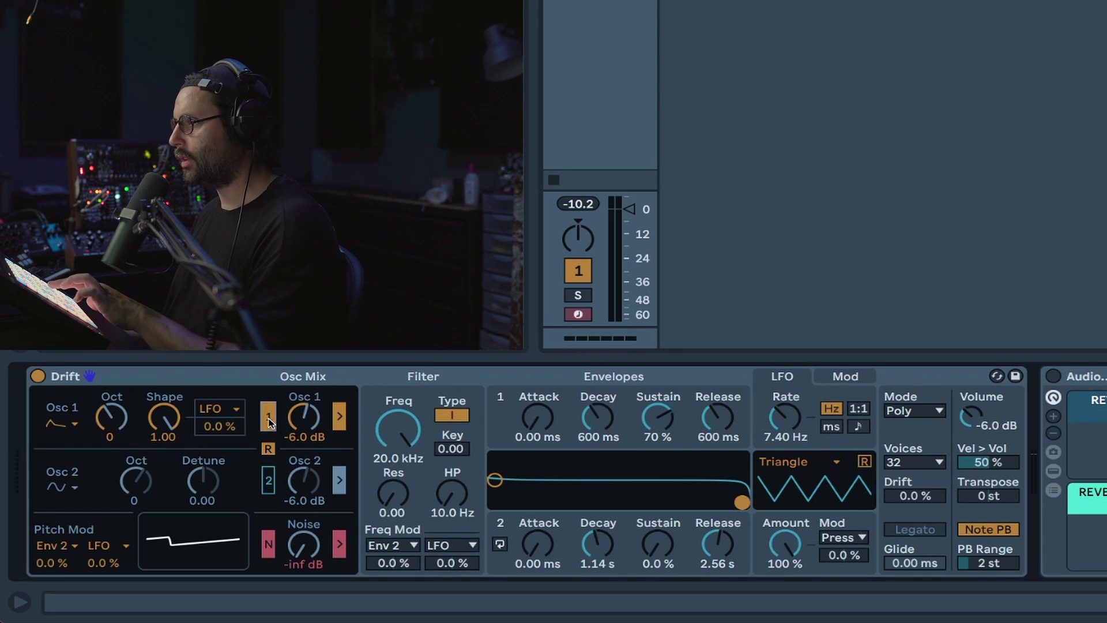
pyautogui.click(268, 480)
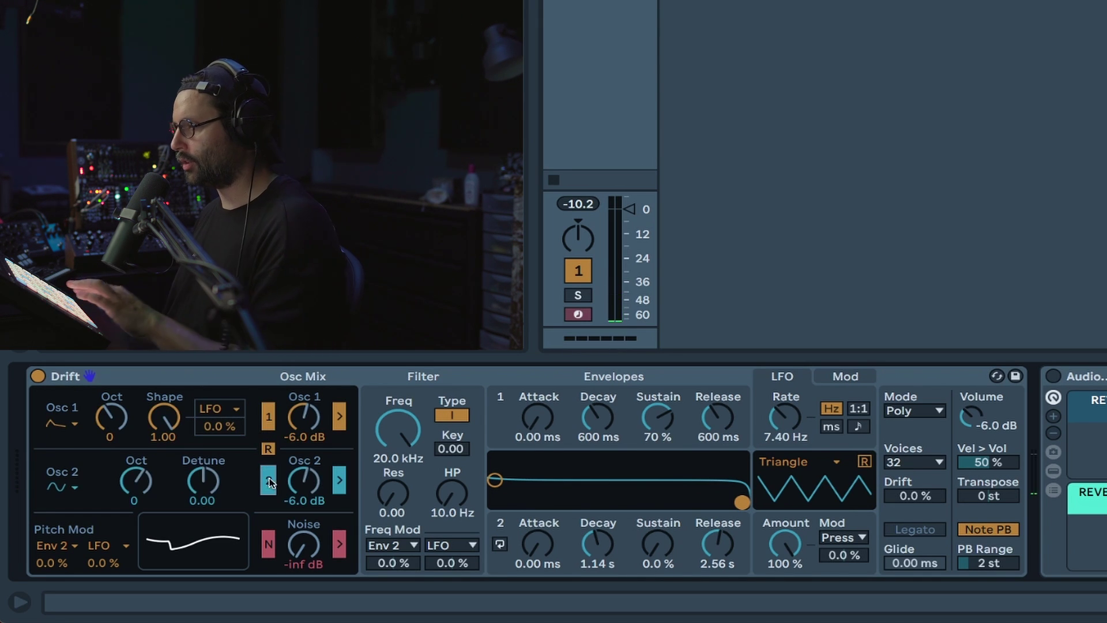
pyautogui.click(57, 487)
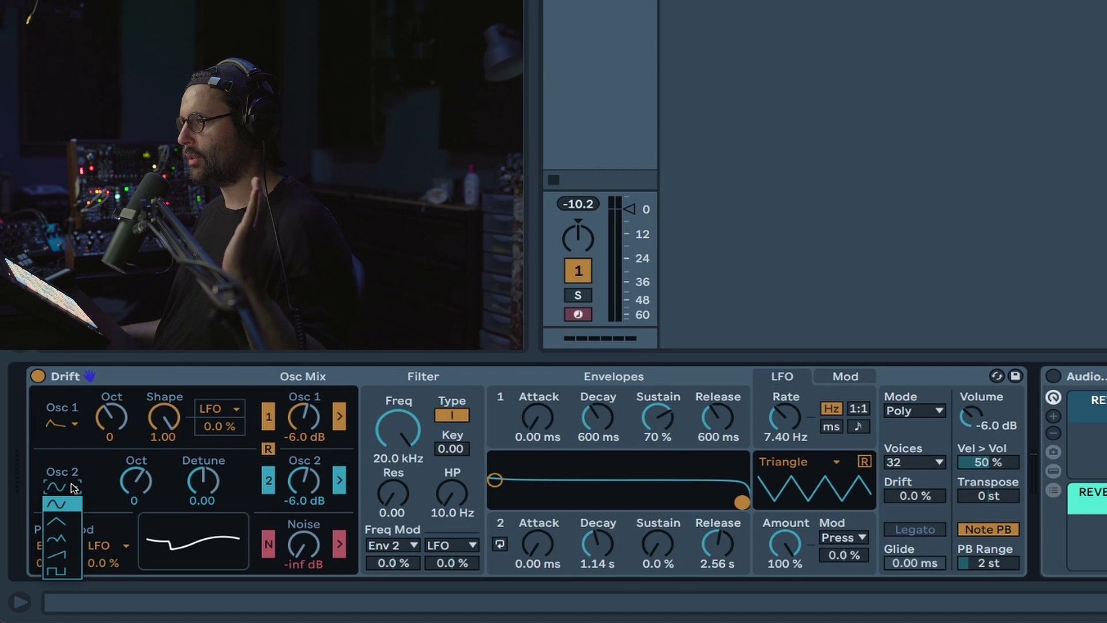
pyautogui.click(70, 553)
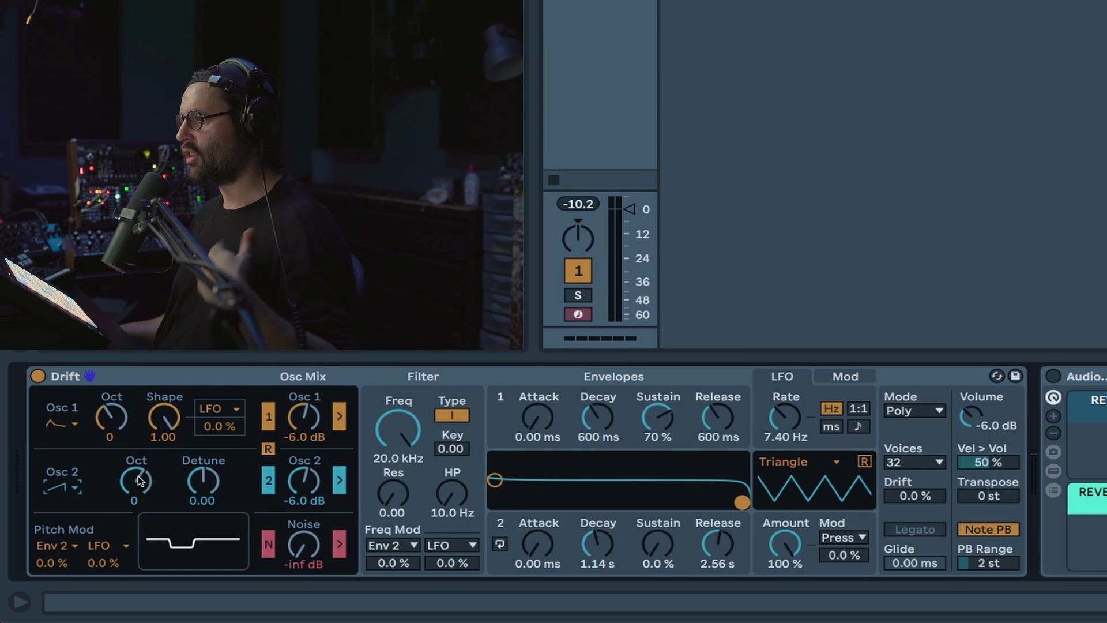
# Try Oscillator 2 two octaves up, return it to octave 0, and raise Detune to 7.00
pyautogui.moveTo(135, 480); pyautogui.dragTo(135, 463)
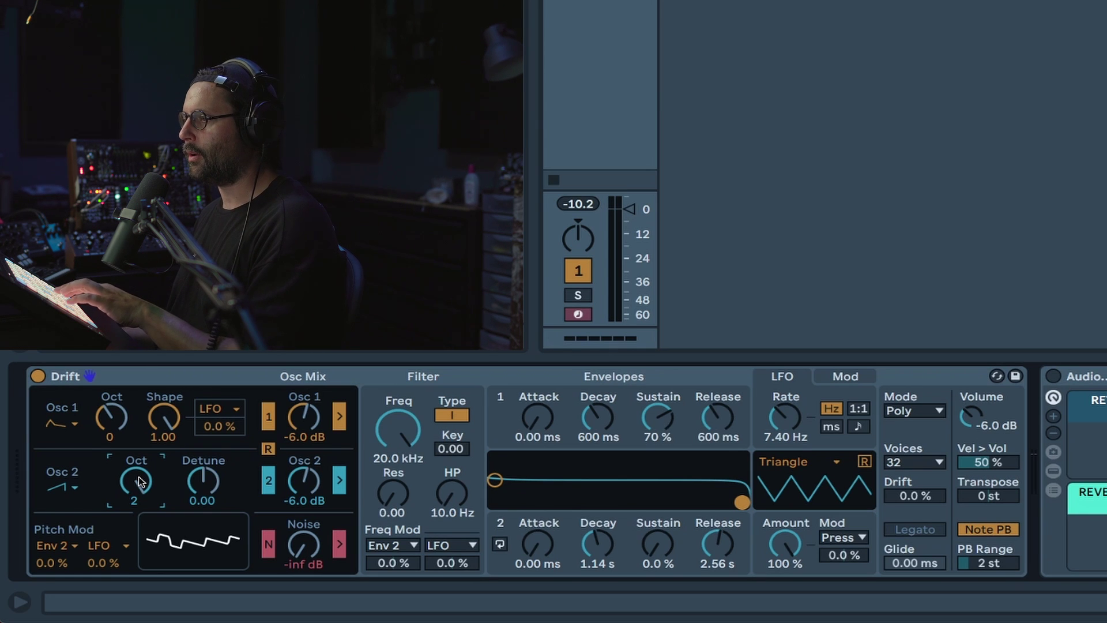
pyautogui.moveTo(139, 482); pyautogui.dragTo(138, 499)
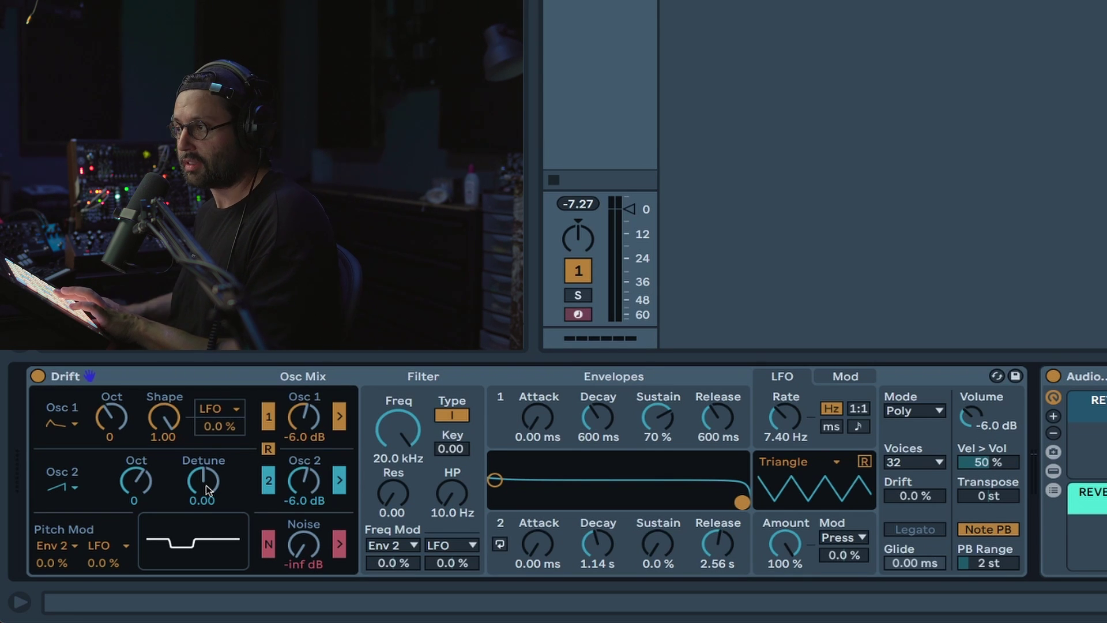
pyautogui.moveTo(206, 490); pyautogui.dragTo(206, 483)
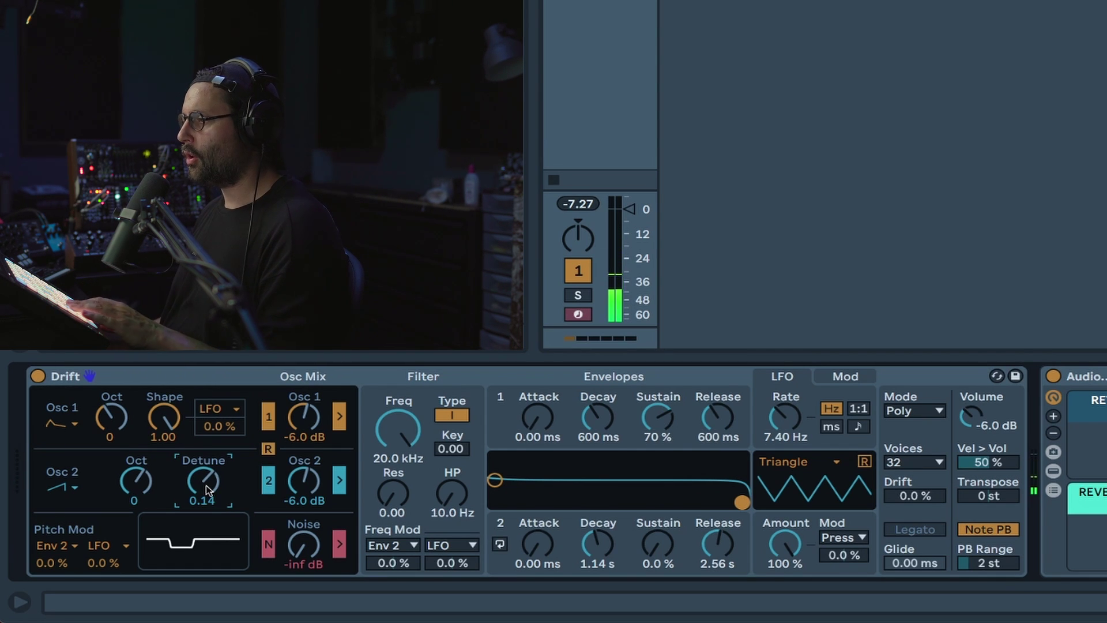
pyautogui.moveTo(207, 490); pyautogui.dragTo(208, 456)
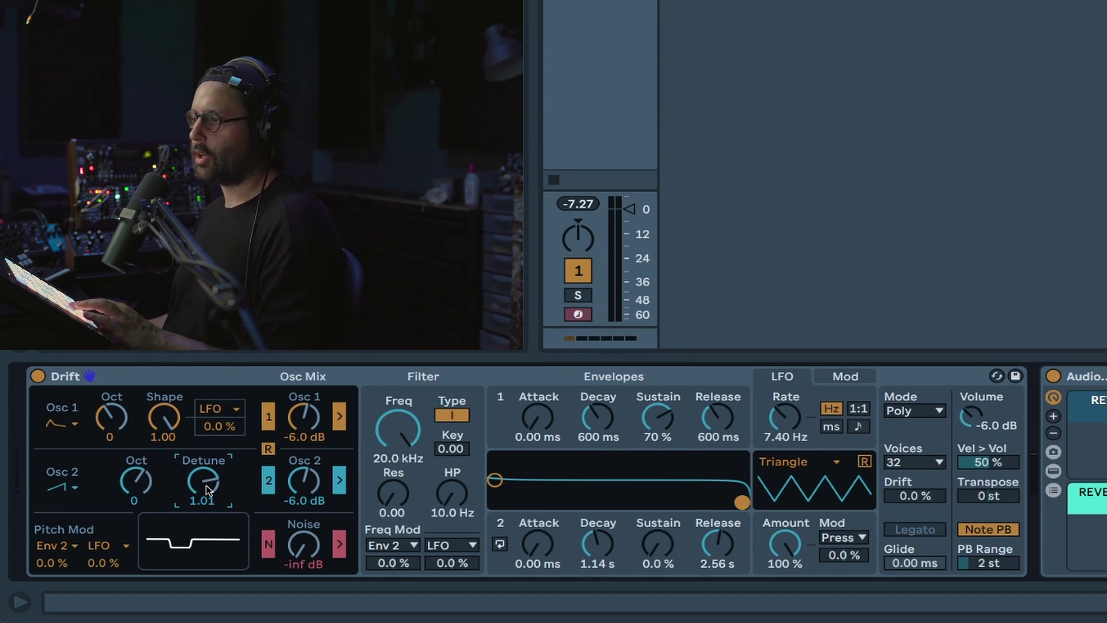
pyautogui.moveTo(207, 490); pyautogui.dragTo(208, 491)
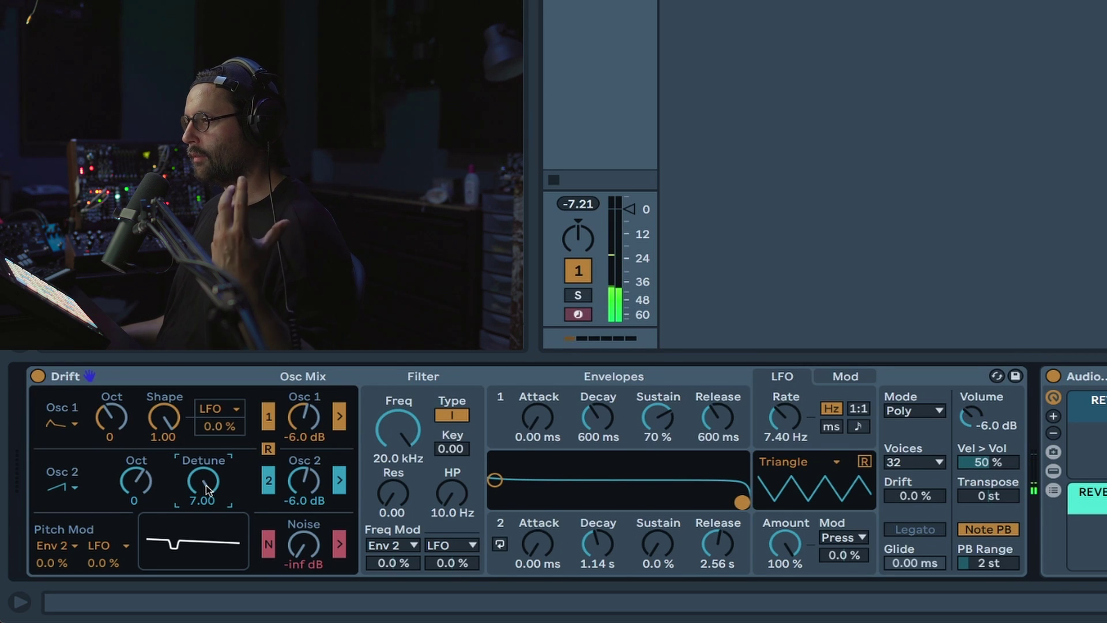
# Toggle the oscillator retrigger (R) button and raise Noise from -inf to -13 dB
pyautogui.click(272, 452)
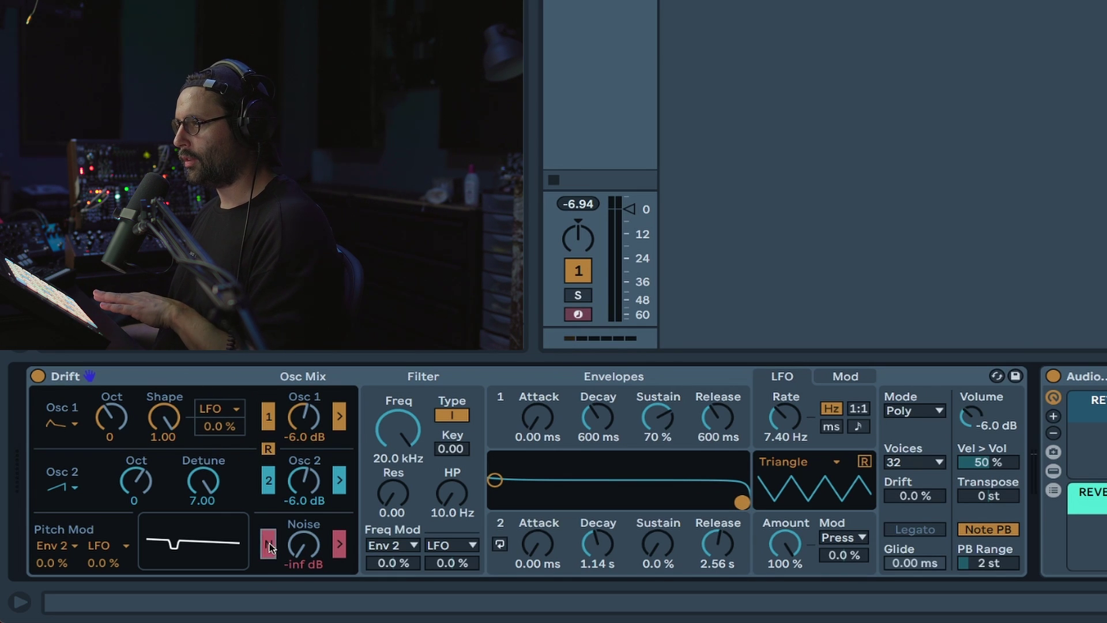
pyautogui.moveTo(284, 554)
pyautogui.mouseDown()
pyautogui.moveTo(284, 535)
pyautogui.moveTo(304, 556)
pyautogui.mouseUp()
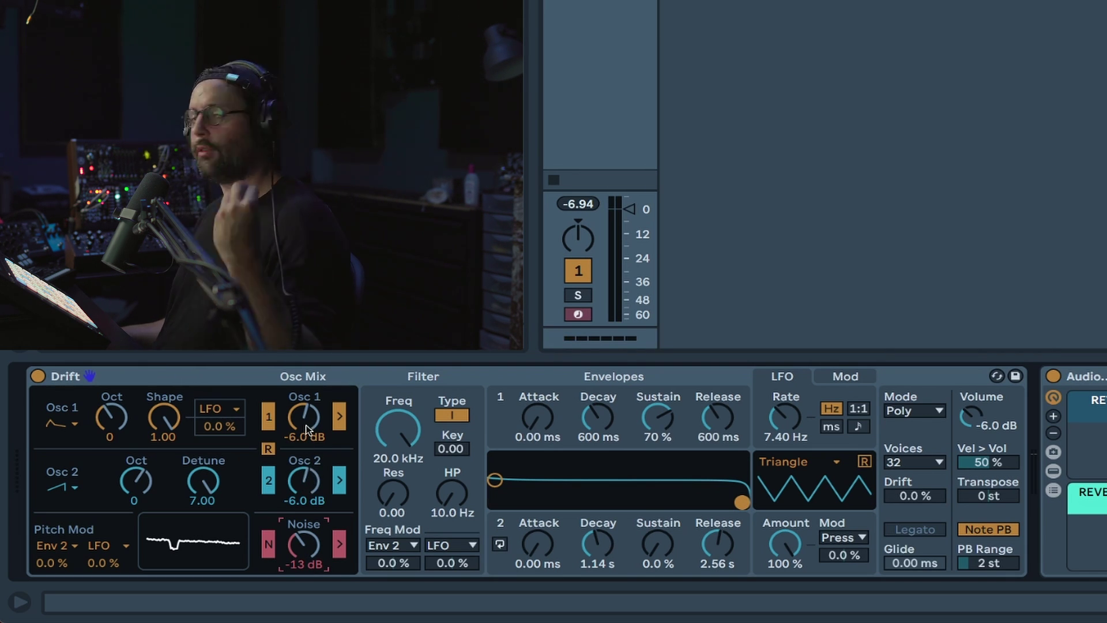
# Raise the Oscillator 1 and Oscillator 2 levels, bringing Oscillator 2 to 6.0 dB
pyautogui.moveTo(307, 430); pyautogui.dragTo(307, 401)
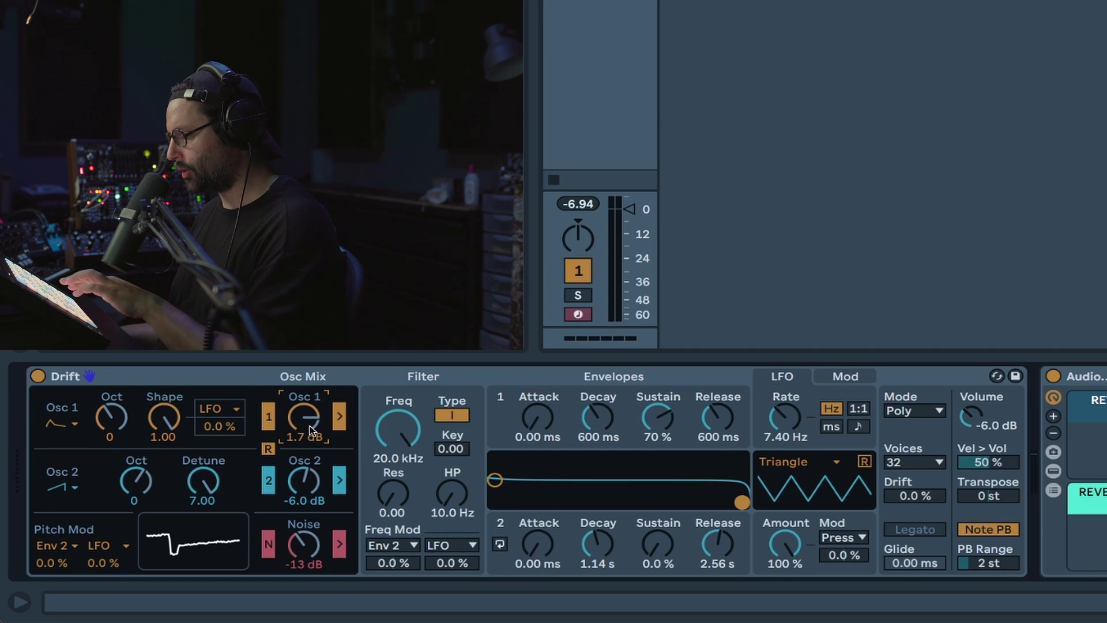
pyautogui.moveTo(311, 431); pyautogui.dragTo(312, 412)
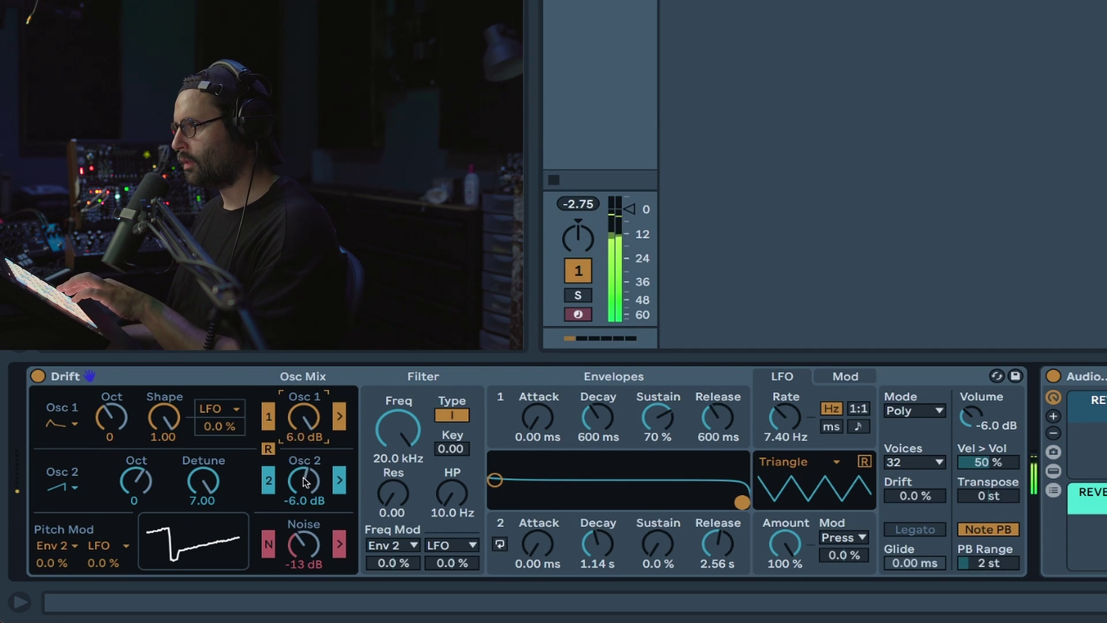
pyautogui.moveTo(304, 481); pyautogui.dragTo(304, 458)
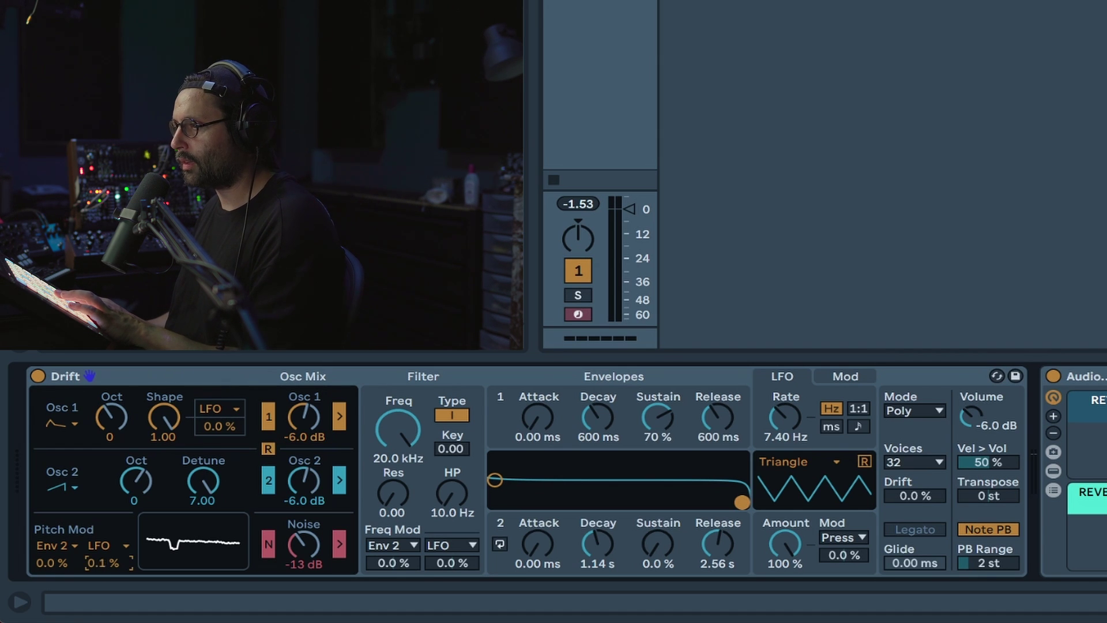
# Reset the LFO and Envelope 2 pitch modulation amounts to 0% and disable the noise filter routing
pyautogui.press('Up')
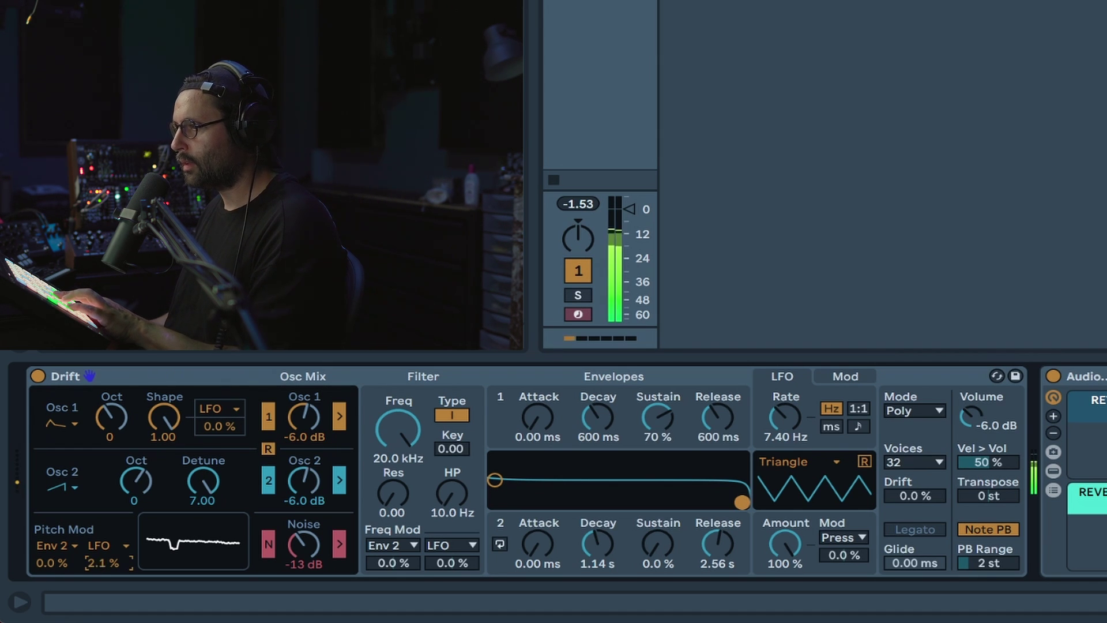
pyautogui.press('Delete')
pyautogui.press('Left')
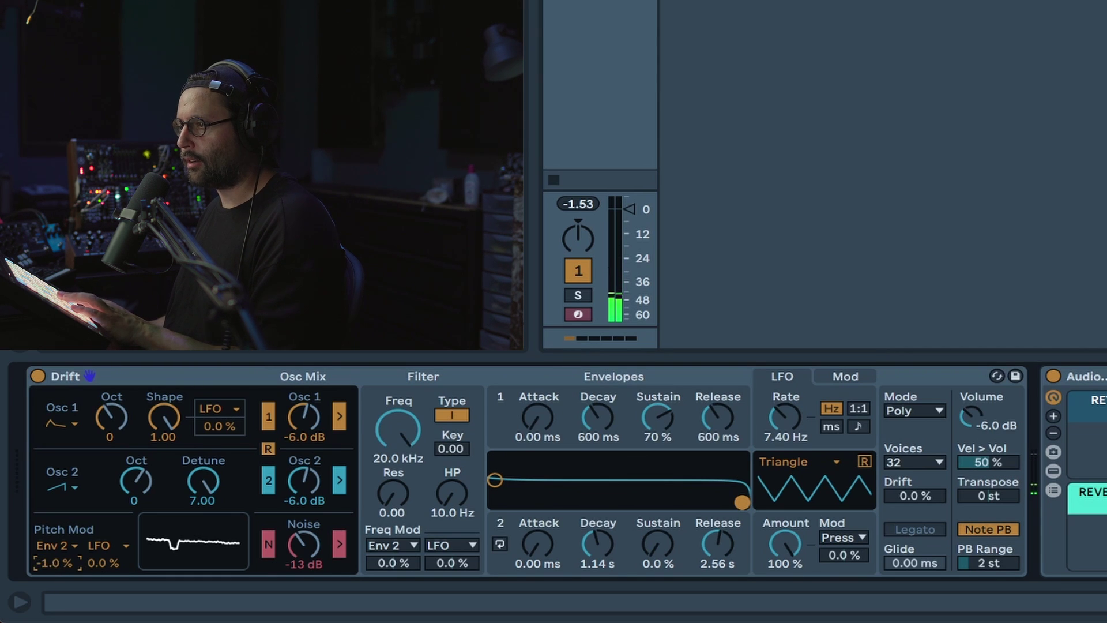
pyautogui.moveTo(52, 562); pyautogui.dragTo(53, 571)
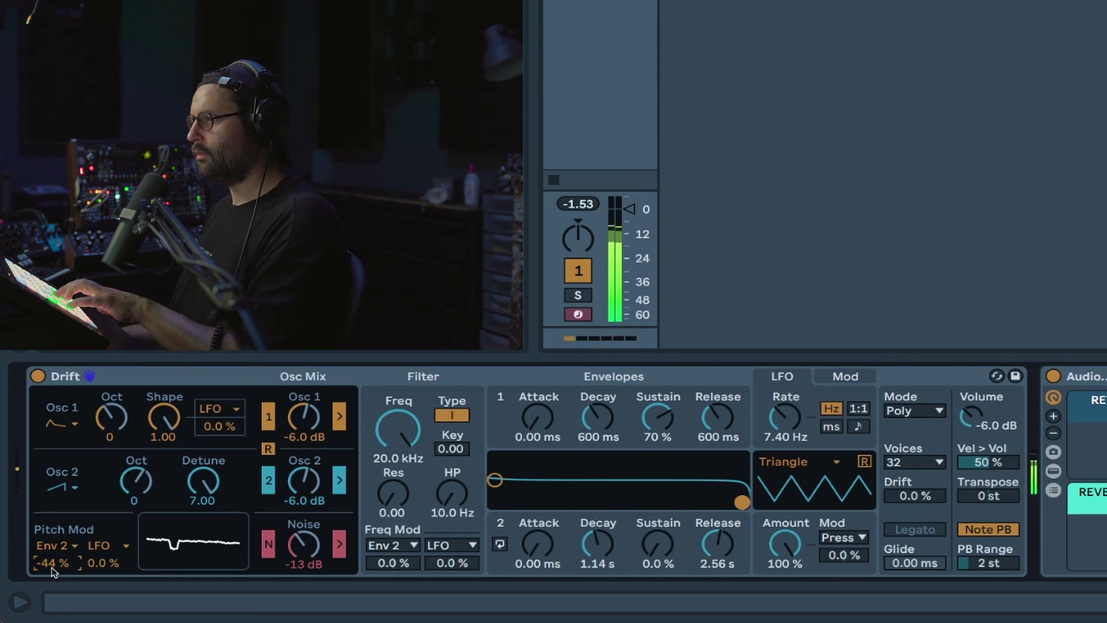
pyautogui.press('Delete')
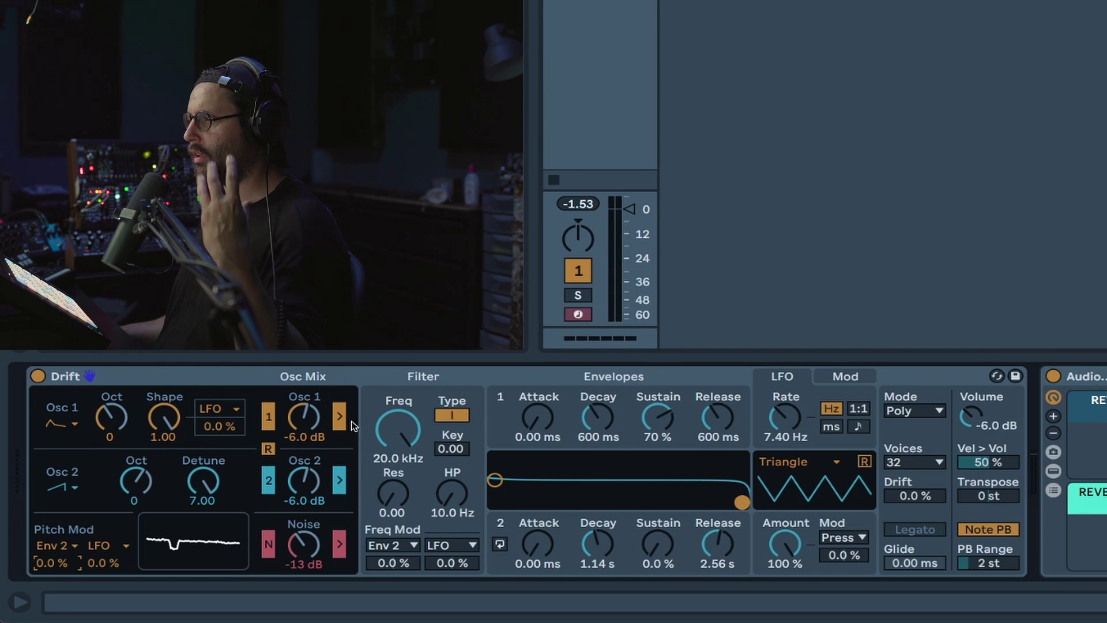
pyautogui.click(340, 545)
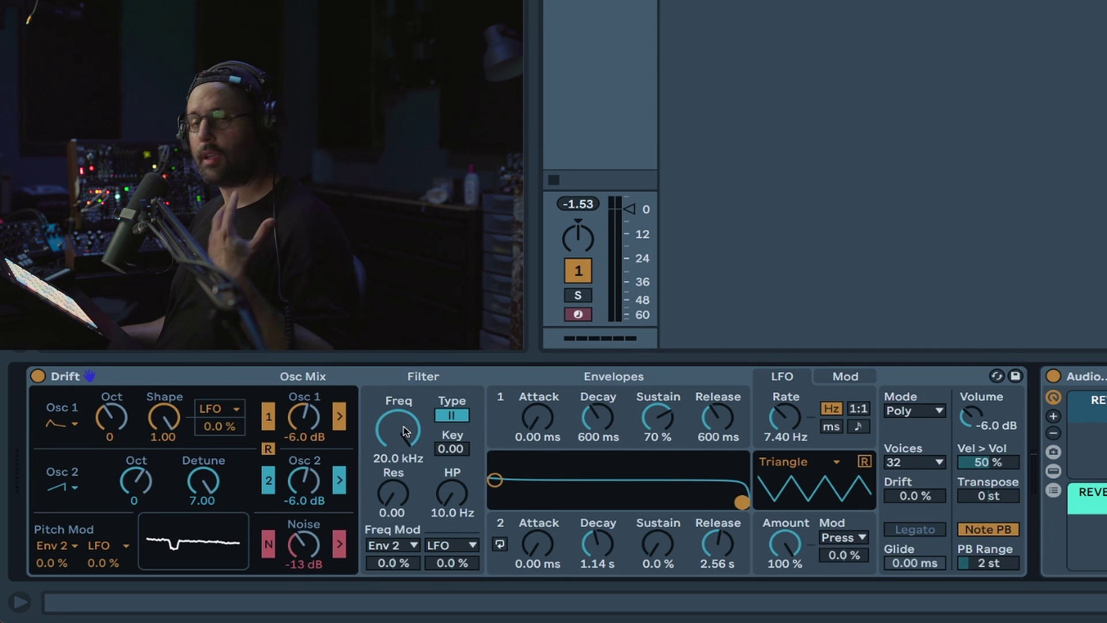
# Add 57% Envelope 2 cutoff modulation, settle on filter type II, and tune cutoff and resonance to 0.33
pyautogui.moveTo(407, 431); pyautogui.dragTo(398, 389)
pyautogui.click(449, 423)
pyautogui.moveTo(398, 429)
pyautogui.mouseDown()
pyautogui.moveTo(398, 464)
pyautogui.moveTo(407, 428)
pyautogui.mouseUp()
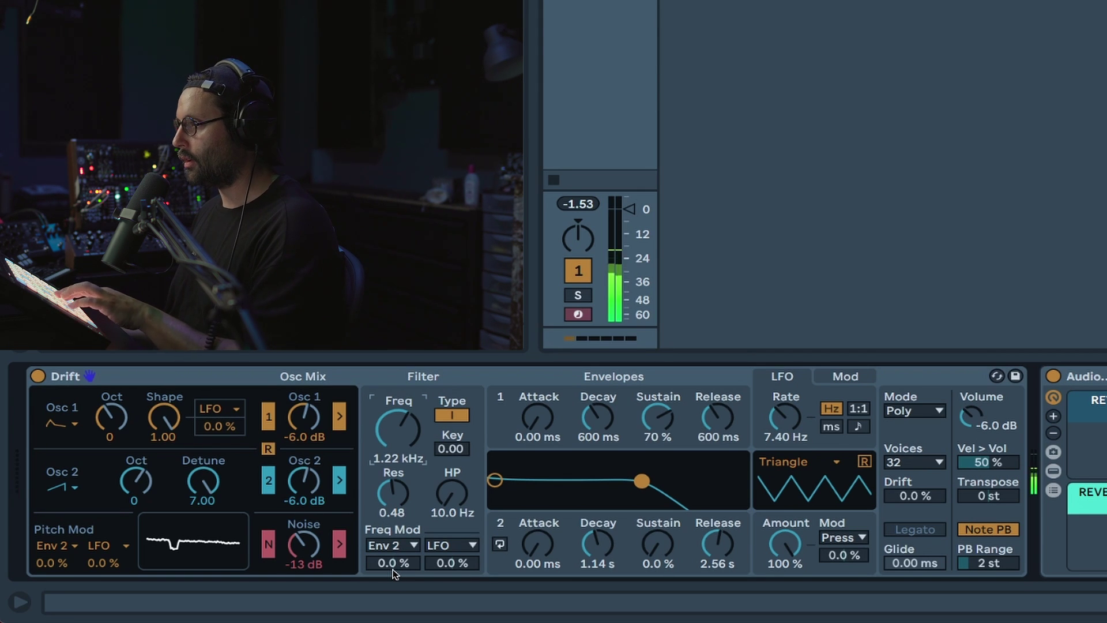
pyautogui.moveTo(396, 564); pyautogui.dragTo(395, 561)
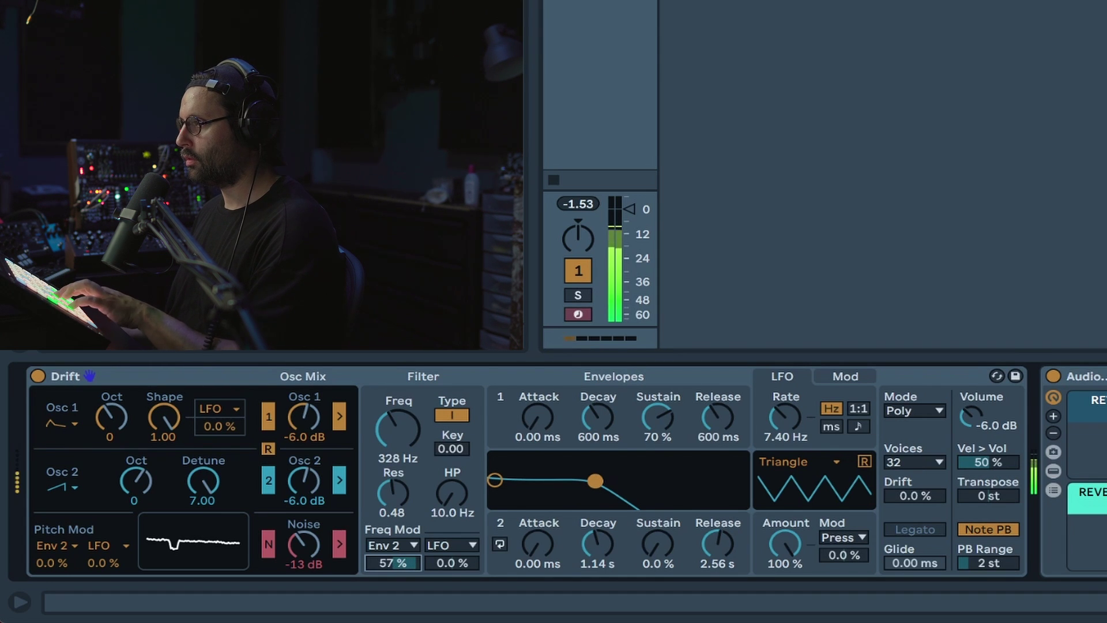
pyautogui.click(453, 416)
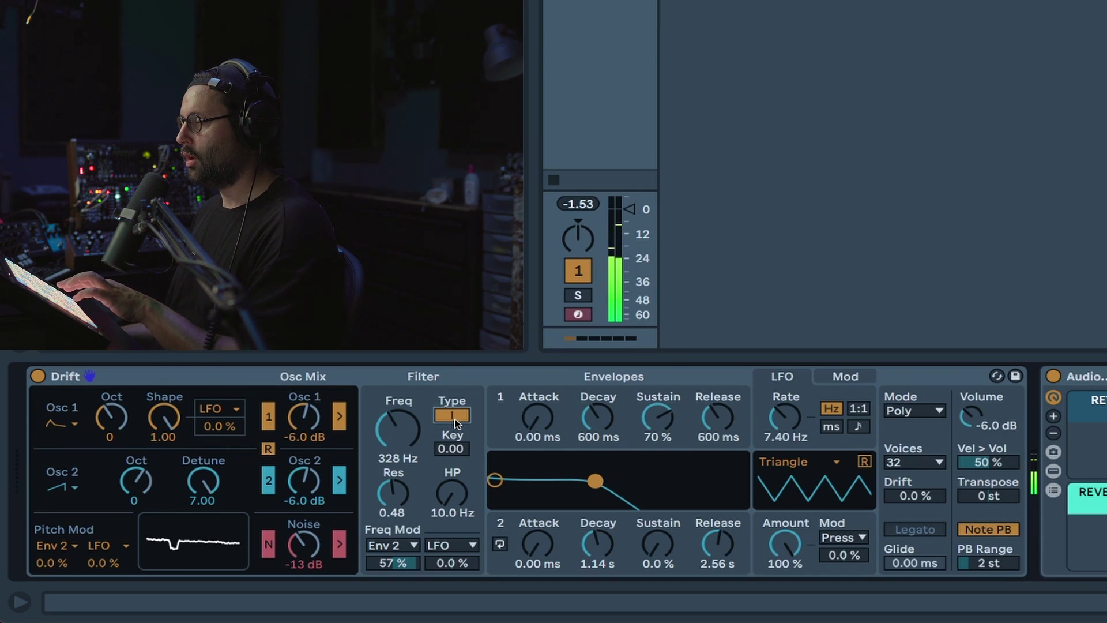
pyautogui.moveTo(416, 495); pyautogui.dragTo(416, 480)
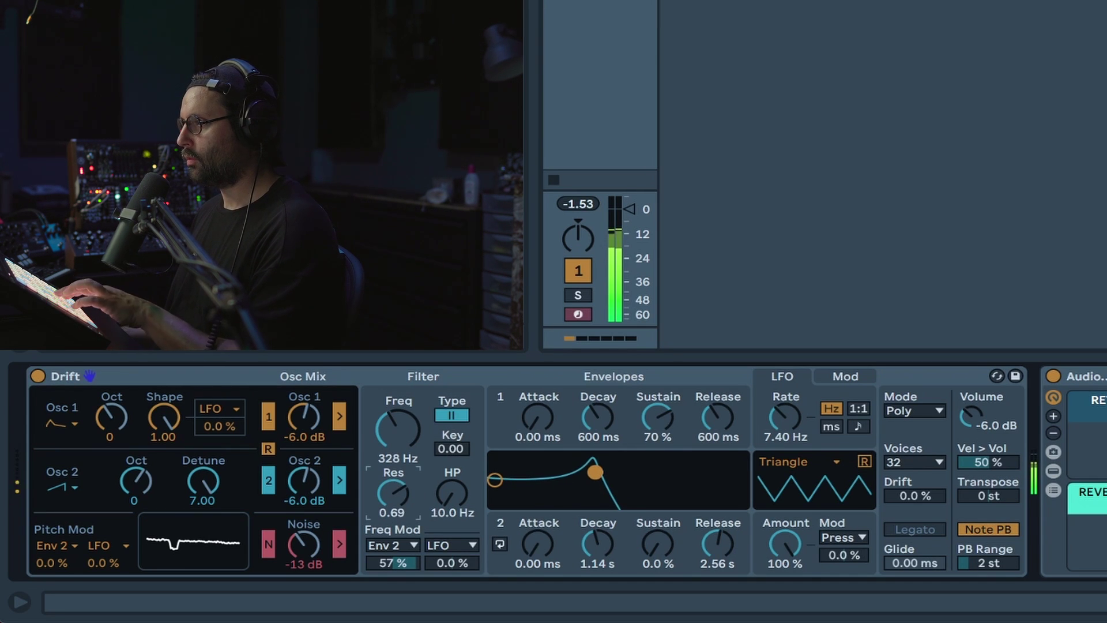
pyautogui.click(452, 416)
pyautogui.moveTo(406, 440); pyautogui.dragTo(407, 465)
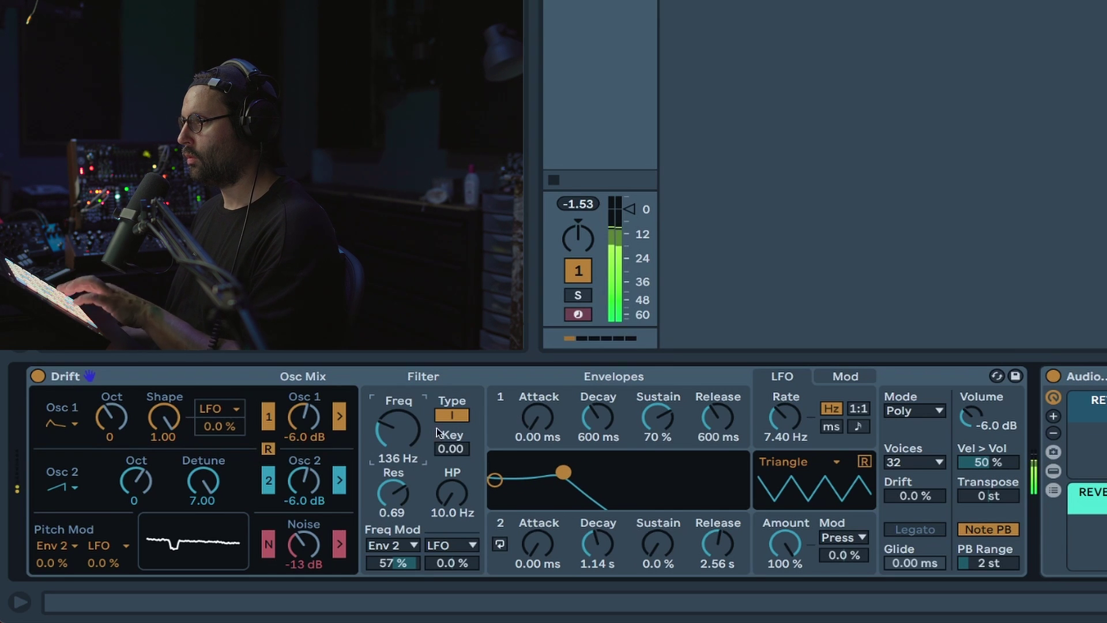
pyautogui.click(451, 416)
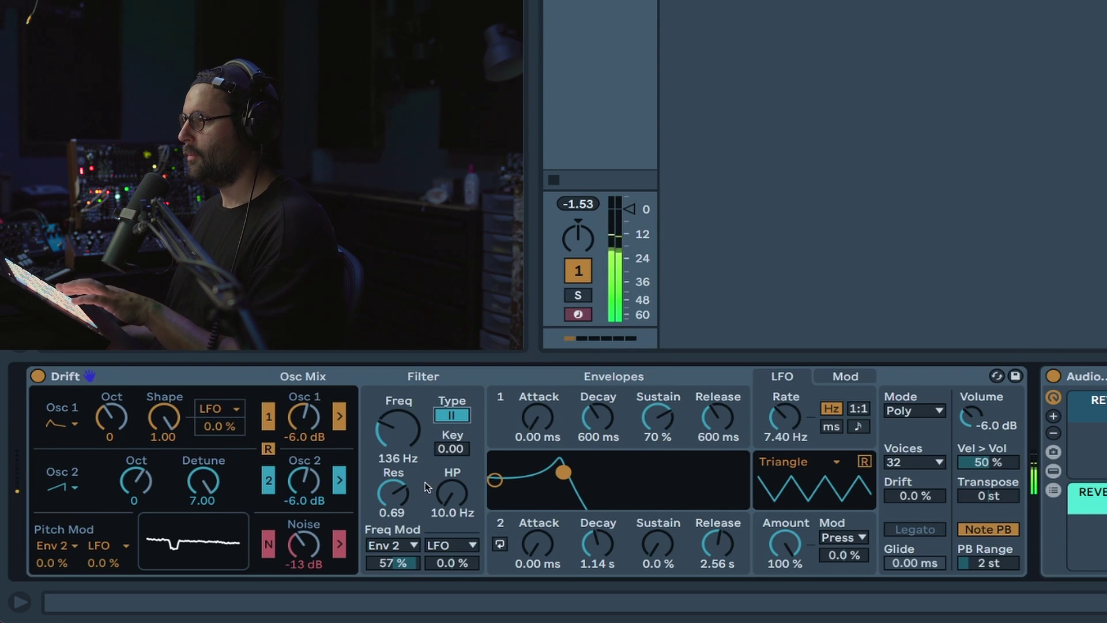
pyautogui.moveTo(405, 498)
pyautogui.mouseDown()
pyautogui.moveTo(405, 513)
pyautogui.moveTo(406, 504)
pyautogui.mouseUp()
pyautogui.moveTo(398, 429); pyautogui.dragTo(398, 418)
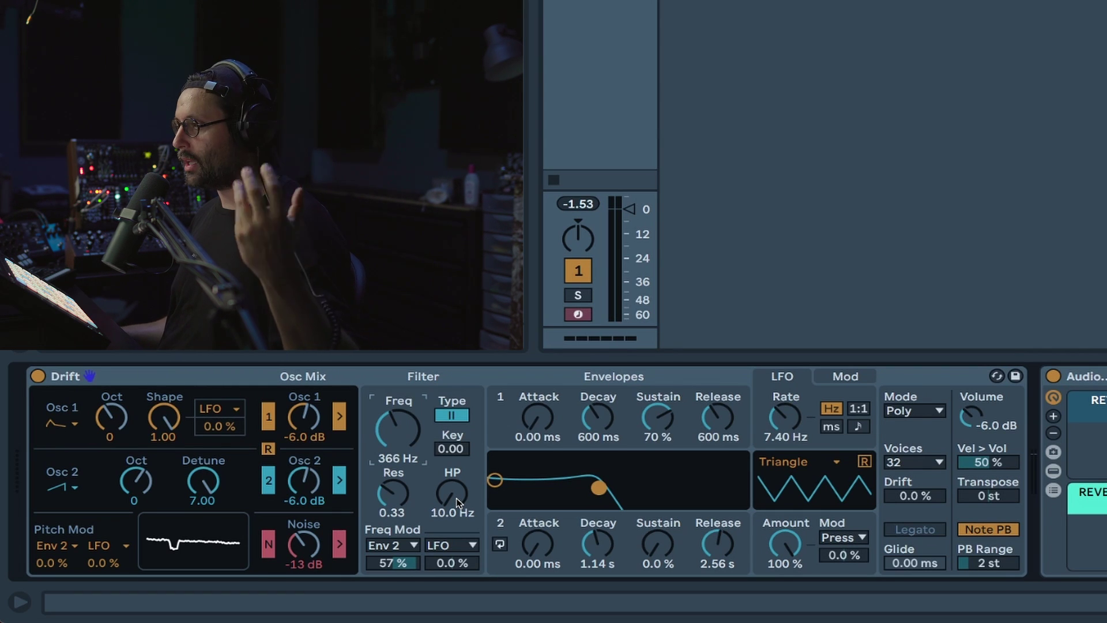
# Open the filter cutoff to 6.68 kHz and raise the high-pass to 5.09 kHz
pyautogui.moveTo(458, 503); pyautogui.dragTo(458, 464)
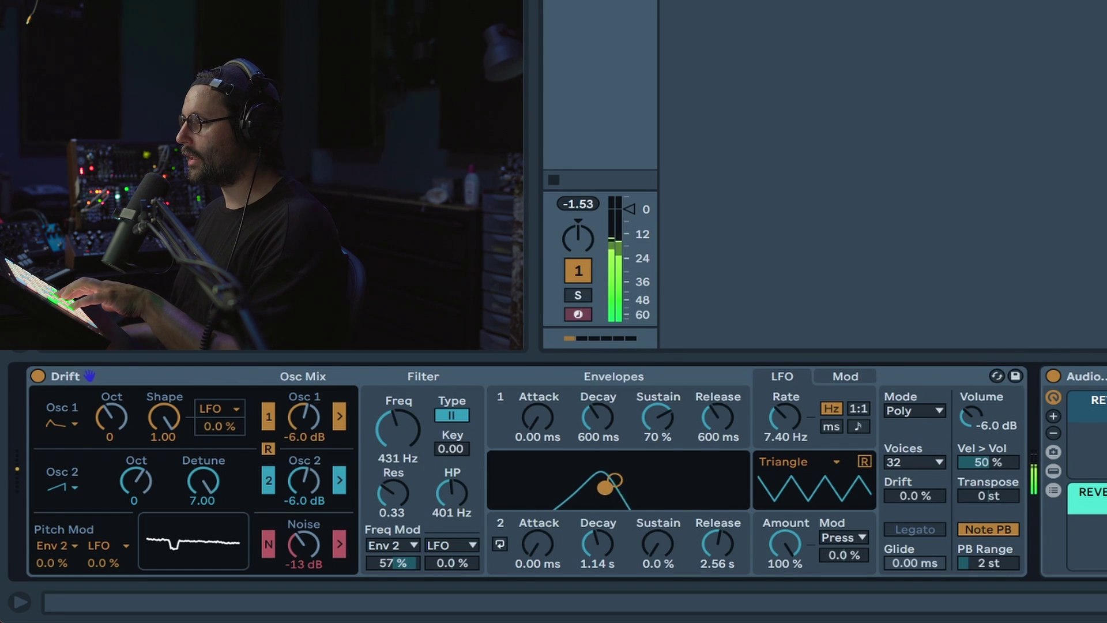
pyautogui.moveTo(398, 428); pyautogui.dragTo(398, 391)
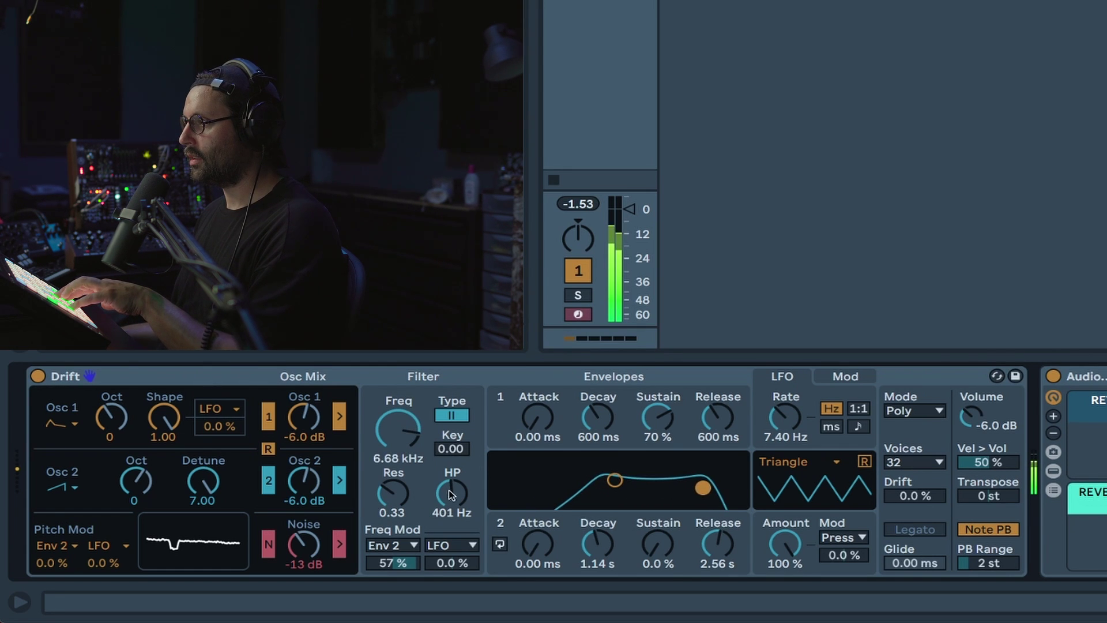
pyautogui.moveTo(452, 495); pyautogui.dragTo(452, 456)
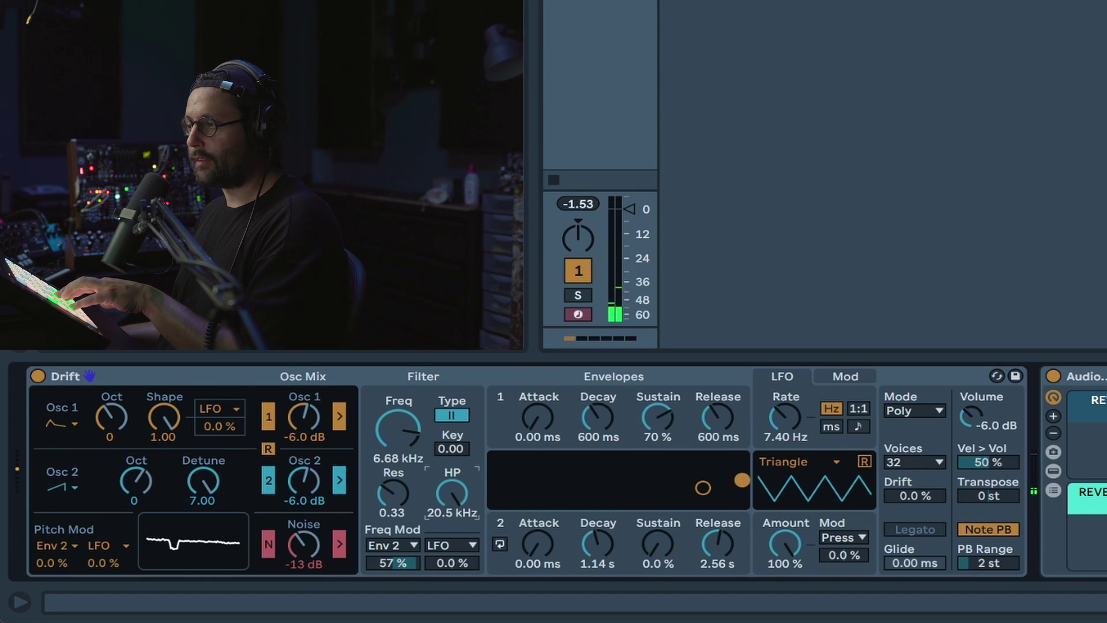
pyautogui.moveTo(452, 455); pyautogui.dragTo(452, 496)
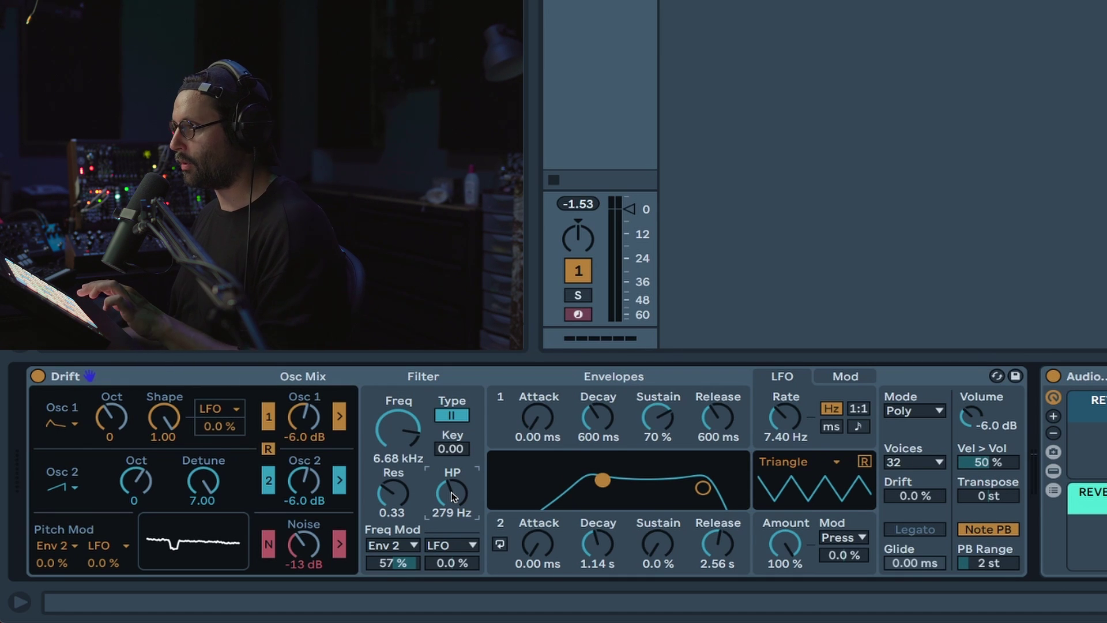
pyautogui.moveTo(454, 496); pyautogui.dragTo(456, 473)
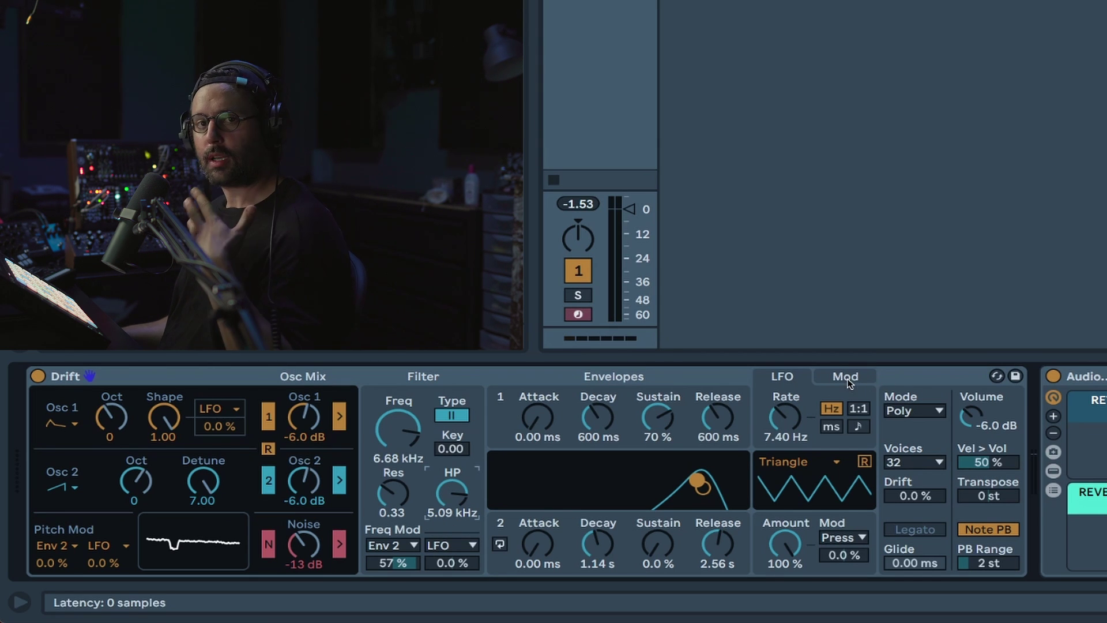
# Reset high-pass to 10 Hz, add 0.62 key tracking, then set cutoff 1.44 kHz, resonance 0.53, high-pass 238 Hz
pyautogui.moveTo(453, 484); pyautogui.dragTo(453, 542)
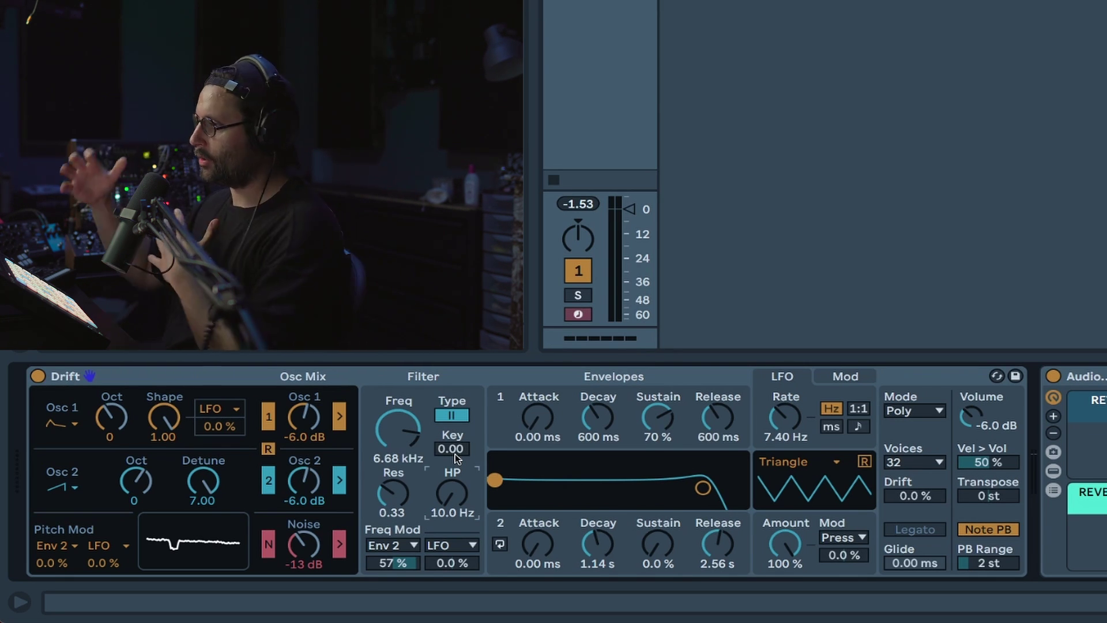
pyautogui.moveTo(455, 454); pyautogui.dragTo(408, 442)
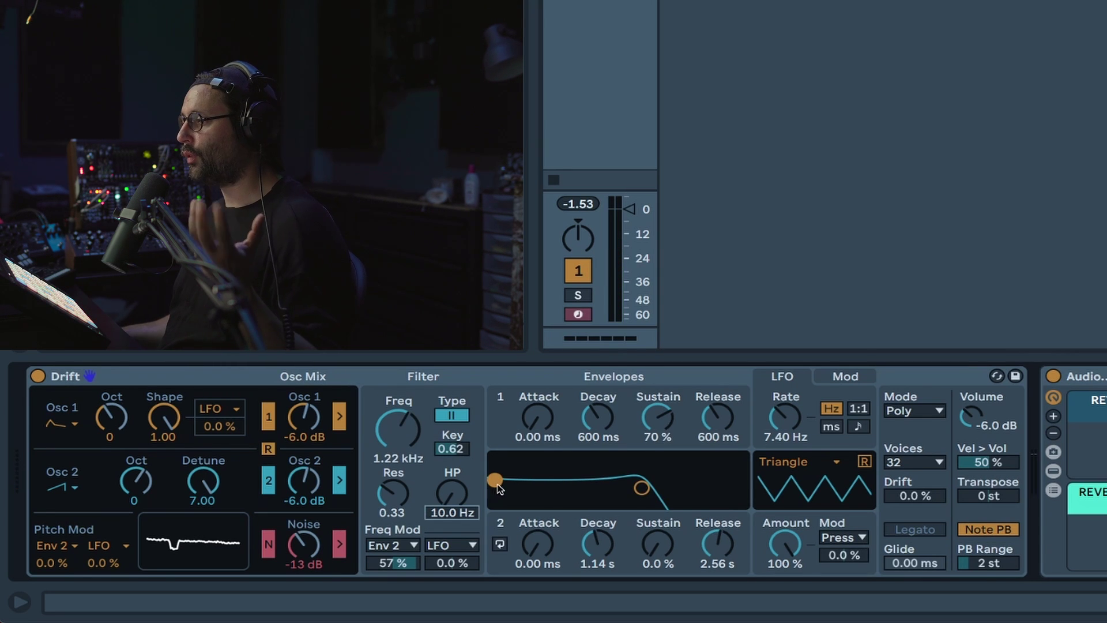
pyautogui.moveTo(492, 483); pyautogui.dragTo(568, 480)
pyautogui.moveTo(647, 493)
pyautogui.mouseDown()
pyautogui.moveTo(625, 490)
pyautogui.moveTo(649, 483)
pyautogui.mouseUp()
pyautogui.moveTo(568, 480); pyautogui.dragTo(598, 479)
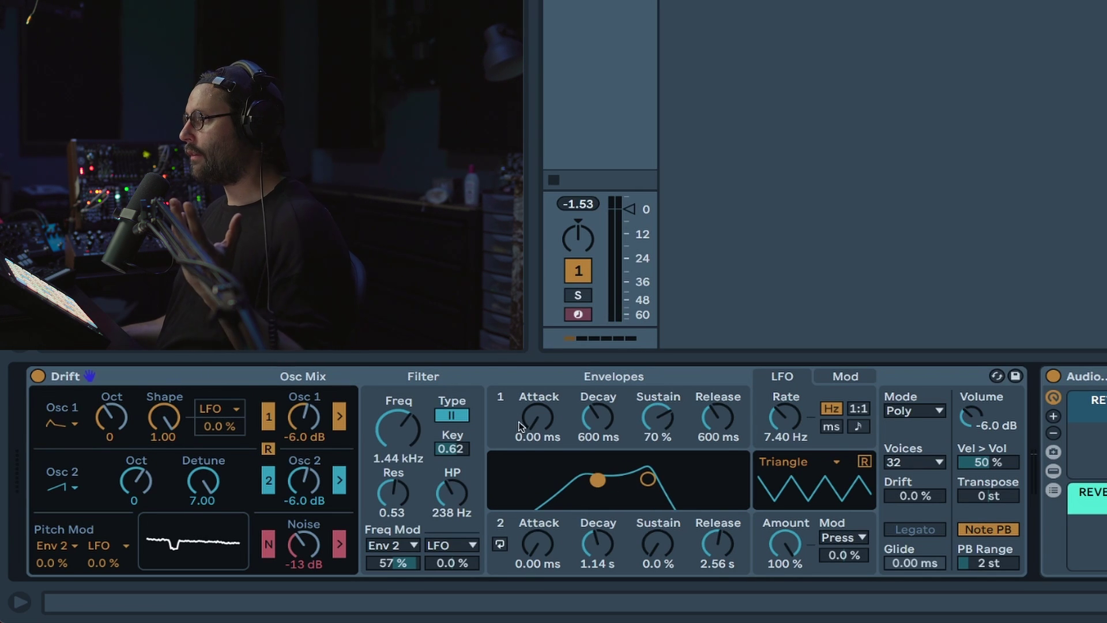
# Bring up the envelope display via Envelope 1, then select Envelope 2 to show its curve
pyautogui.click(519, 422)
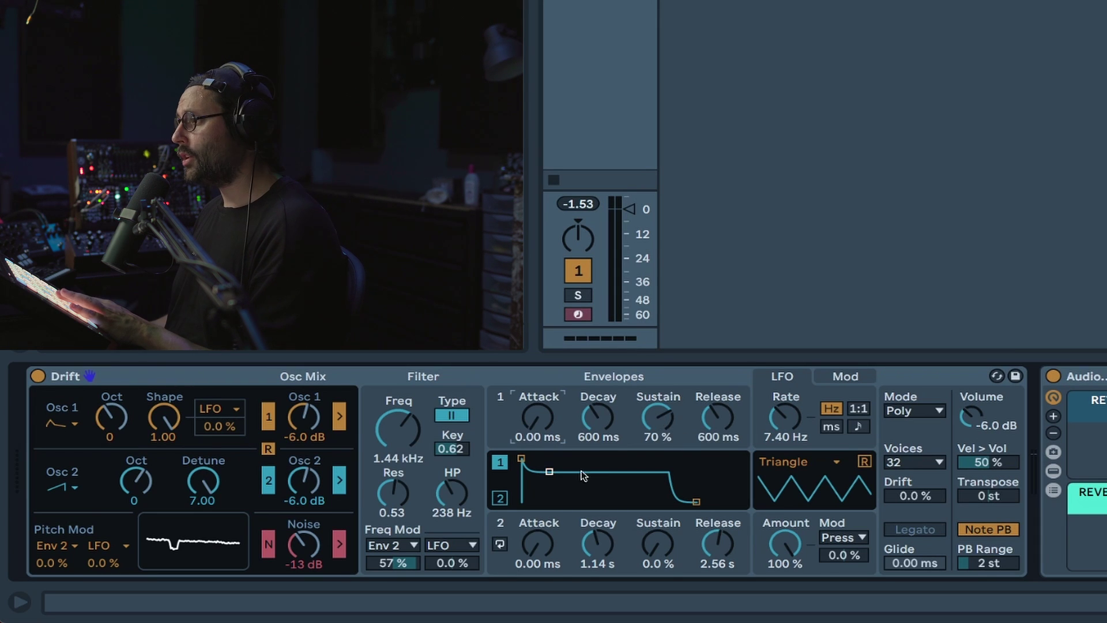
pyautogui.click(500, 498)
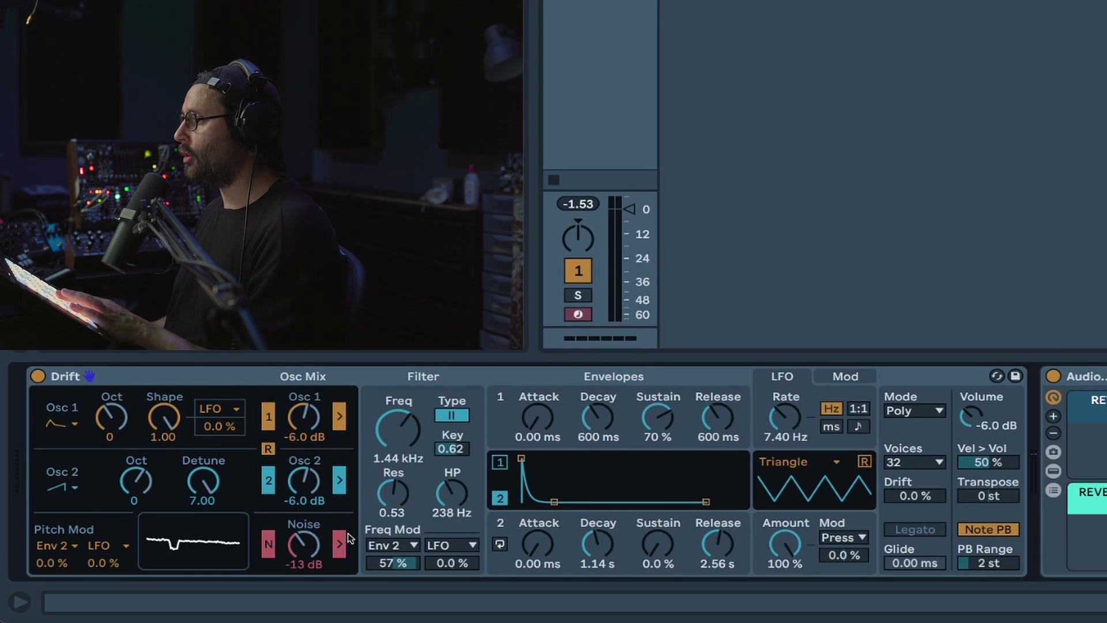
# Make Envelope 2 cycle, lower the filter cutoff to 366 Hz, and speed up Envelope 2's rate
pyautogui.click(500, 545)
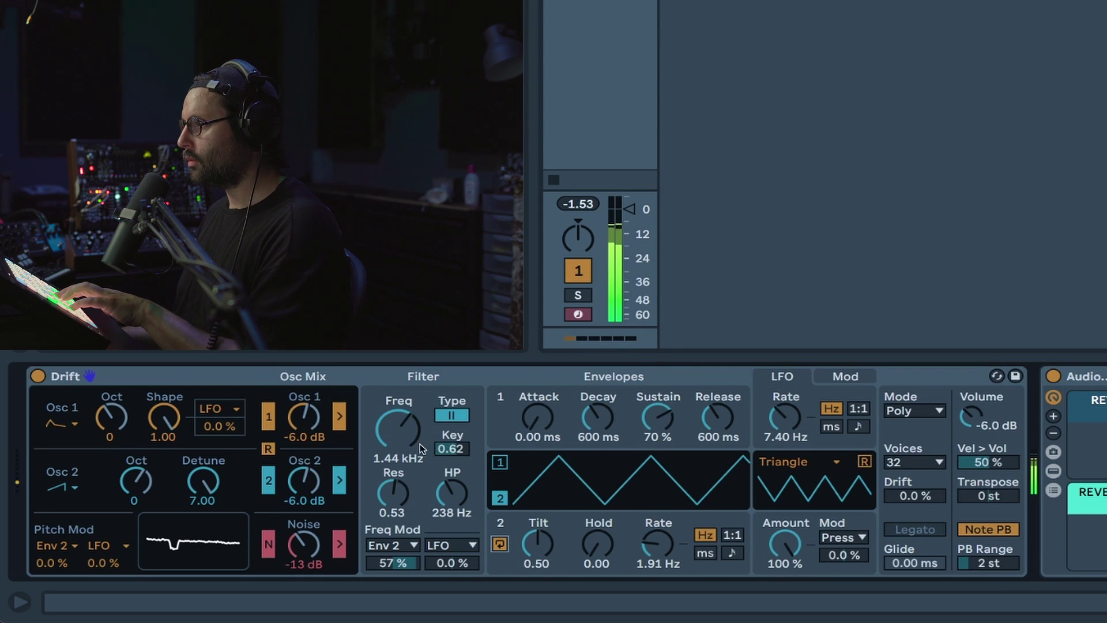
pyautogui.moveTo(421, 449); pyautogui.dragTo(421, 479)
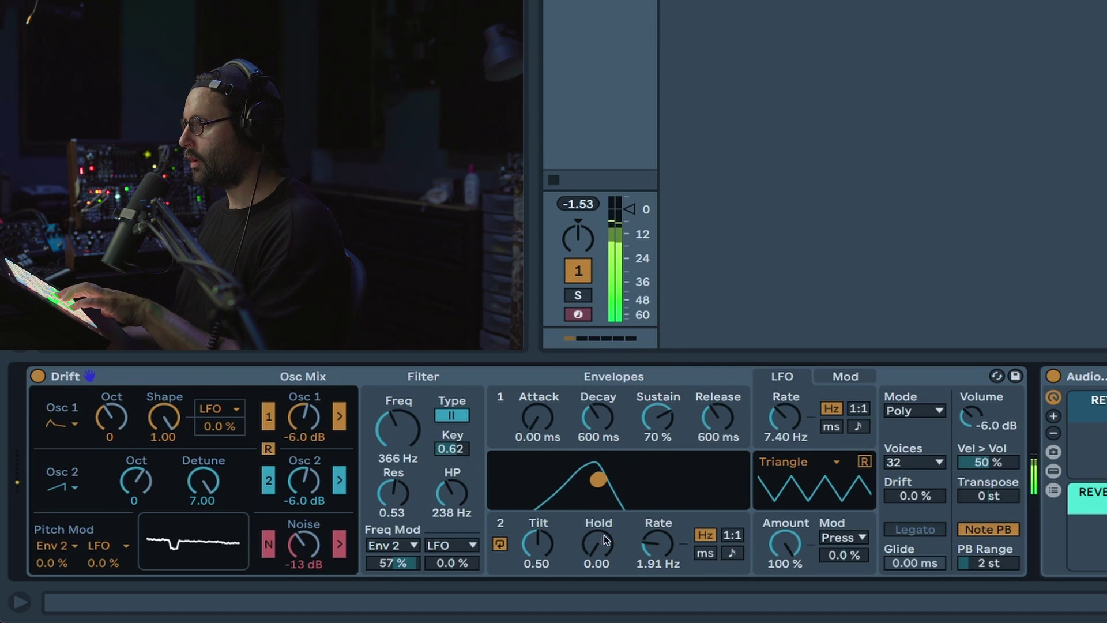
pyautogui.moveTo(658, 543)
pyautogui.mouseDown()
pyautogui.moveTo(657, 516)
pyautogui.moveTo(658, 539)
pyautogui.mouseUp()
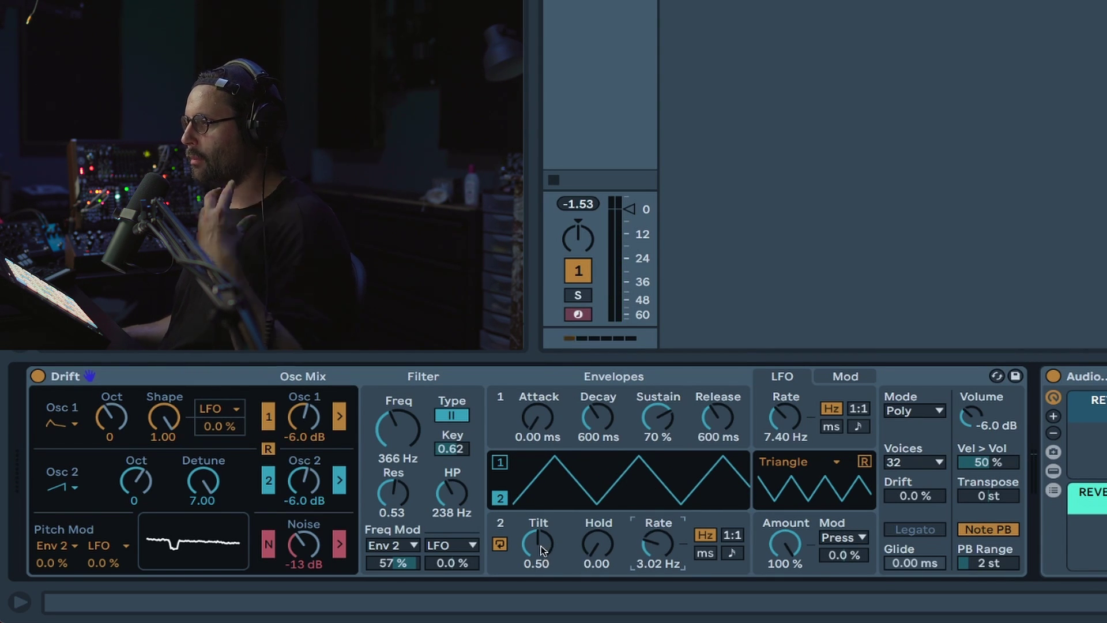
# Give Envelope 2's cycle a Tilt of 0.28 and Hold of 0.56
pyautogui.moveTo(543, 555); pyautogui.dragTo(543, 581)
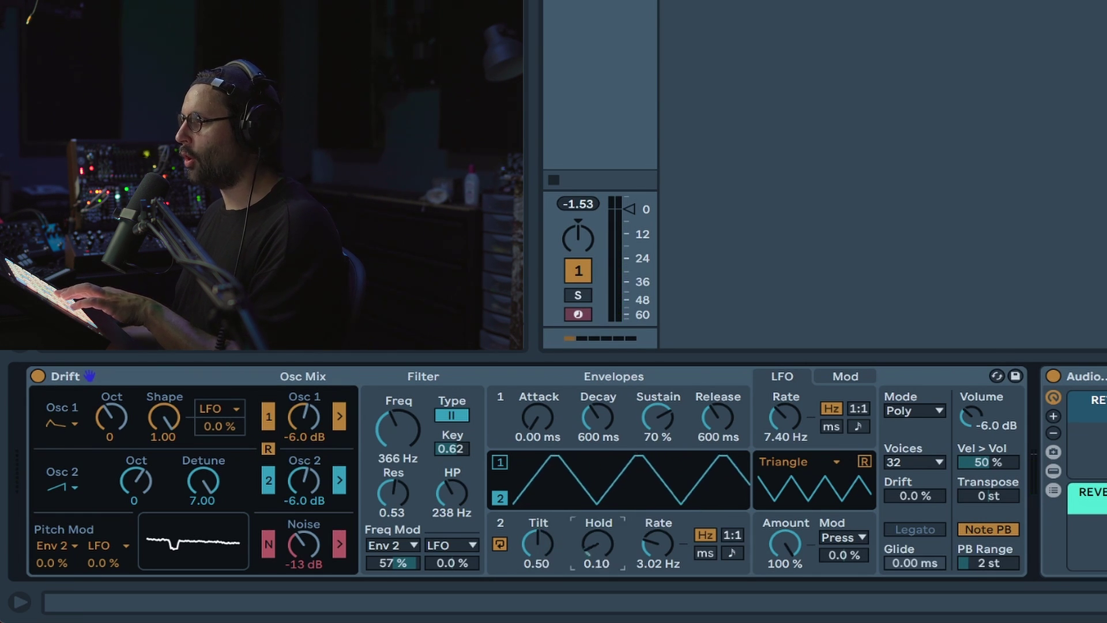
pyautogui.moveTo(601, 556); pyautogui.dragTo(602, 542)
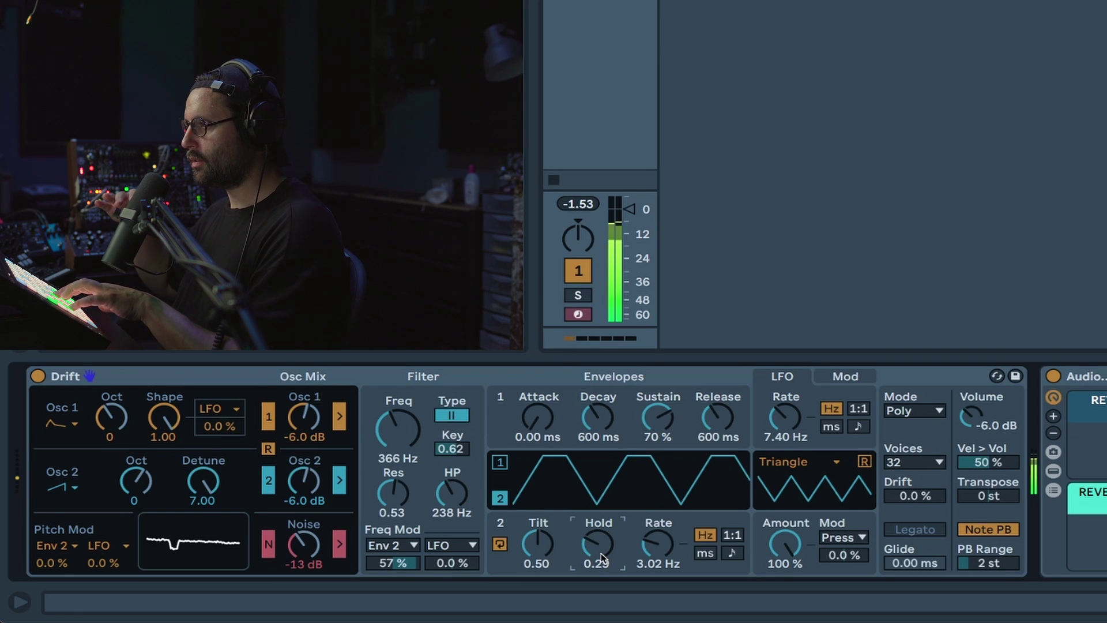
pyautogui.moveTo(601, 557); pyautogui.dragTo(538, 560)
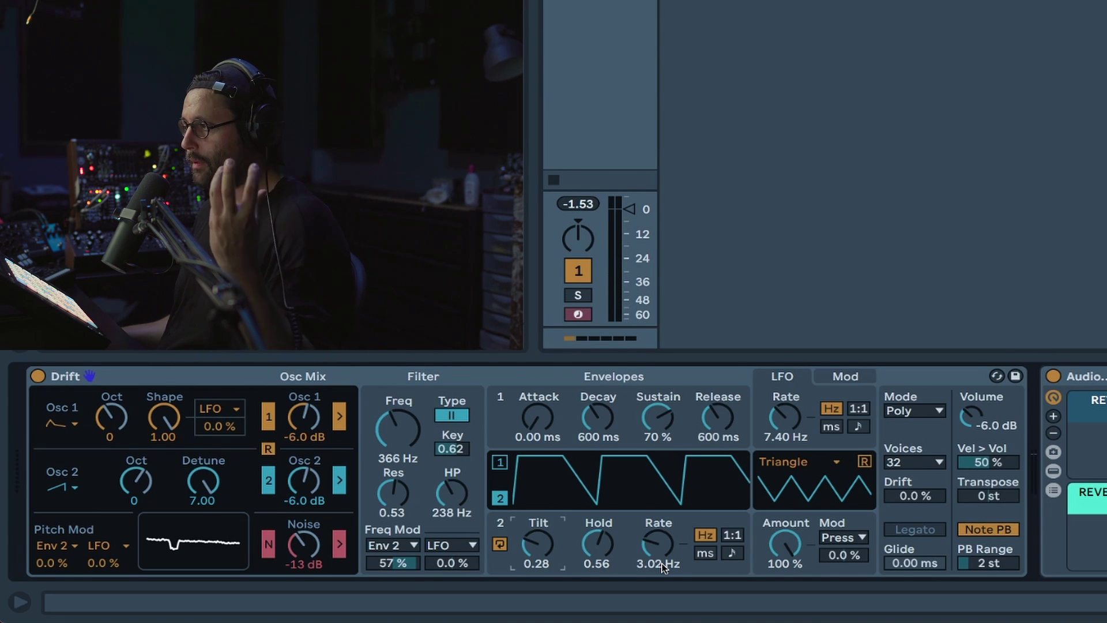
# Switch Envelope 2's rate from synced 1/8 to Ratio mode at 2.83
pyautogui.click(704, 555)
pyautogui.click(732, 554)
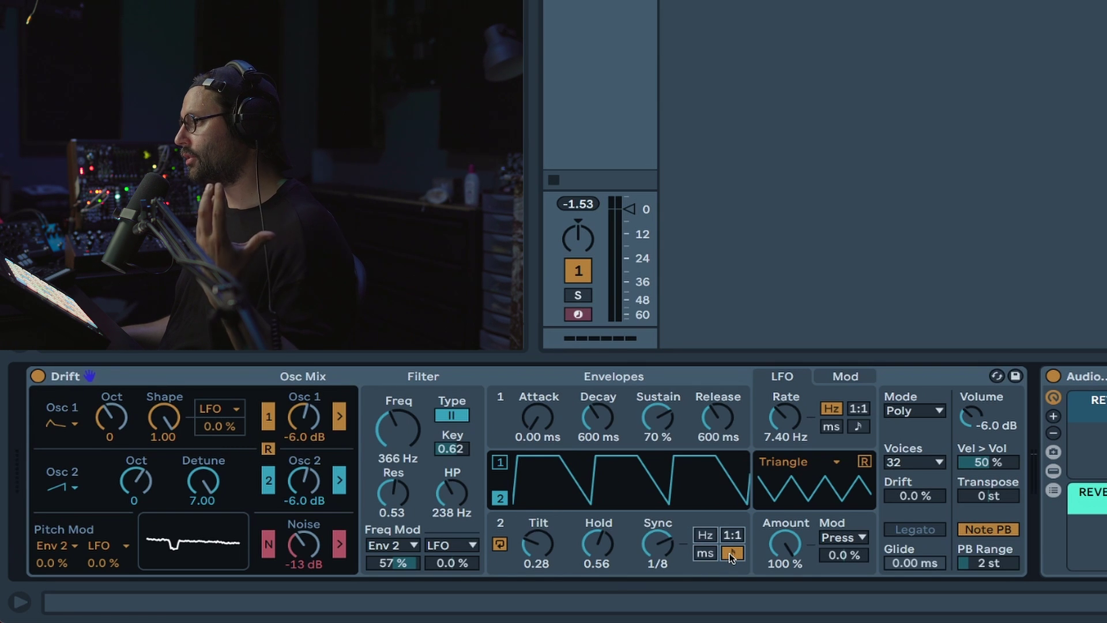
pyautogui.click(732, 535)
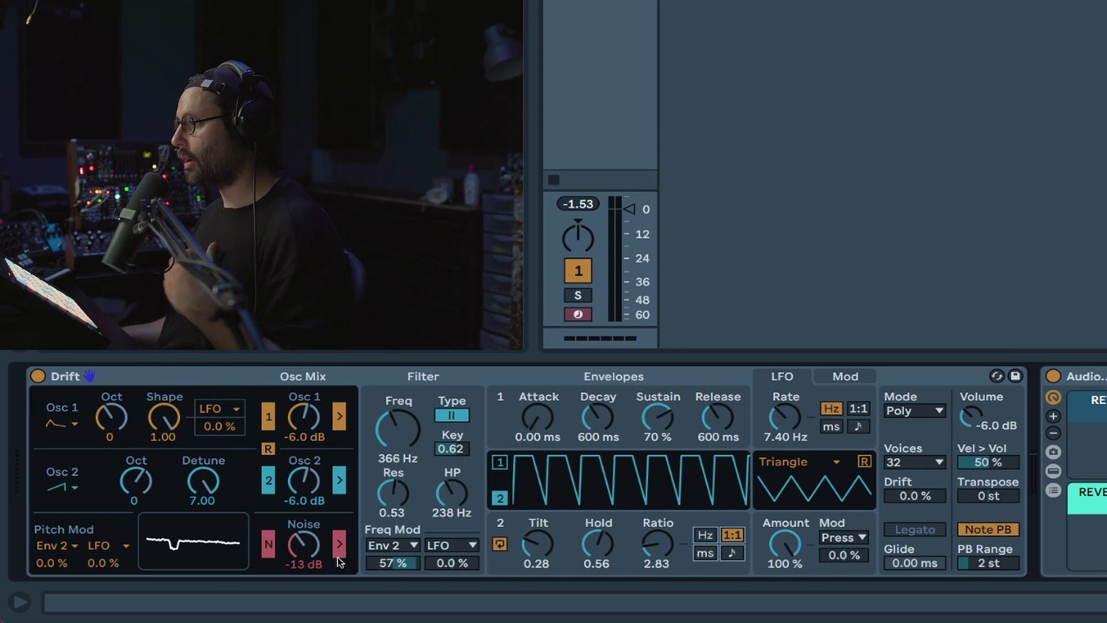
# Zero Envelope 2's filter modulation, open the cutoff to 14.4 kHz, and max Envelope 2 pitch modulation
pyautogui.doubleClick(392, 563)
pyautogui.moveTo(386, 450); pyautogui.dragTo(387, 395)
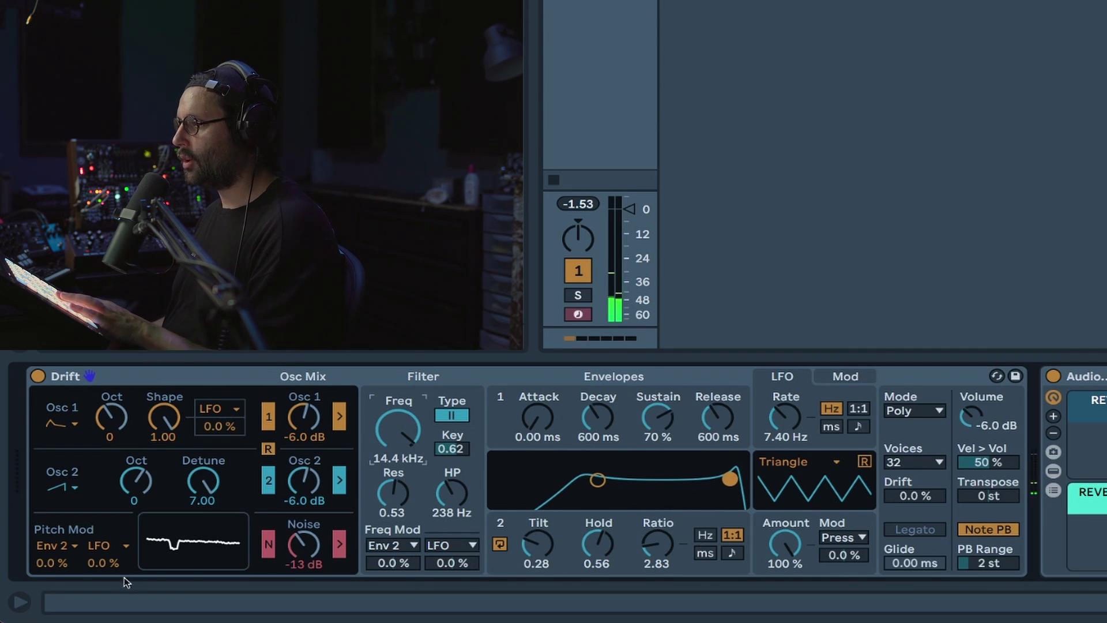
pyautogui.moveTo(49, 570); pyautogui.dragTo(49, 519)
pyautogui.moveTo(452, 493); pyautogui.dragTo(452, 519)
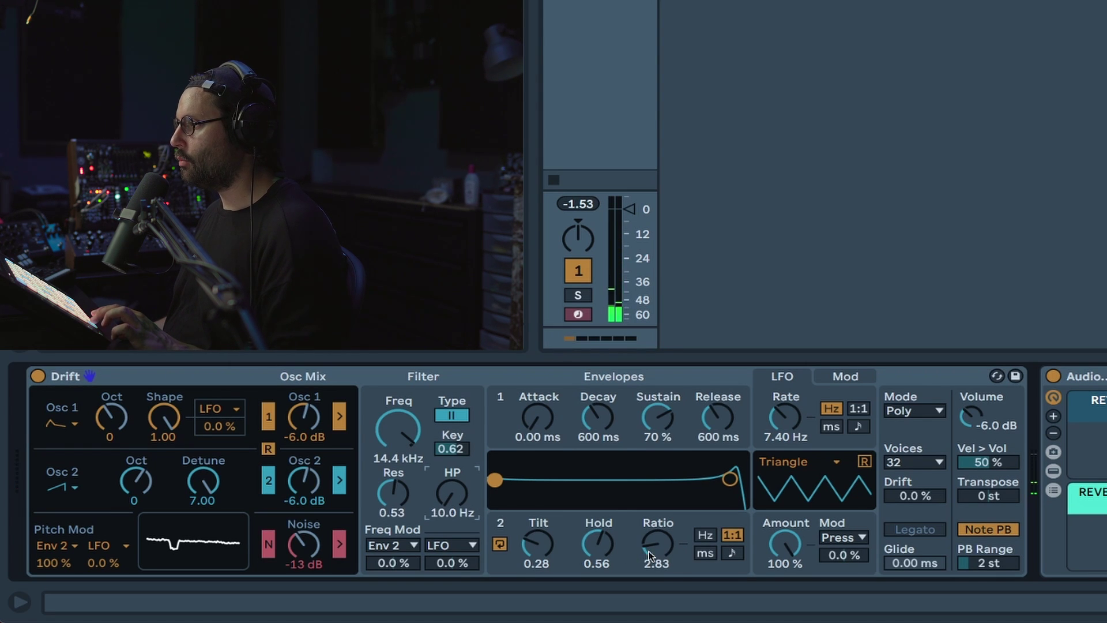
# Set Envelope 2 Hold 0.17 and Tilt 0.46, then run it freely at 728 Hz
pyautogui.moveTo(653, 553); pyautogui.dragTo(598, 562)
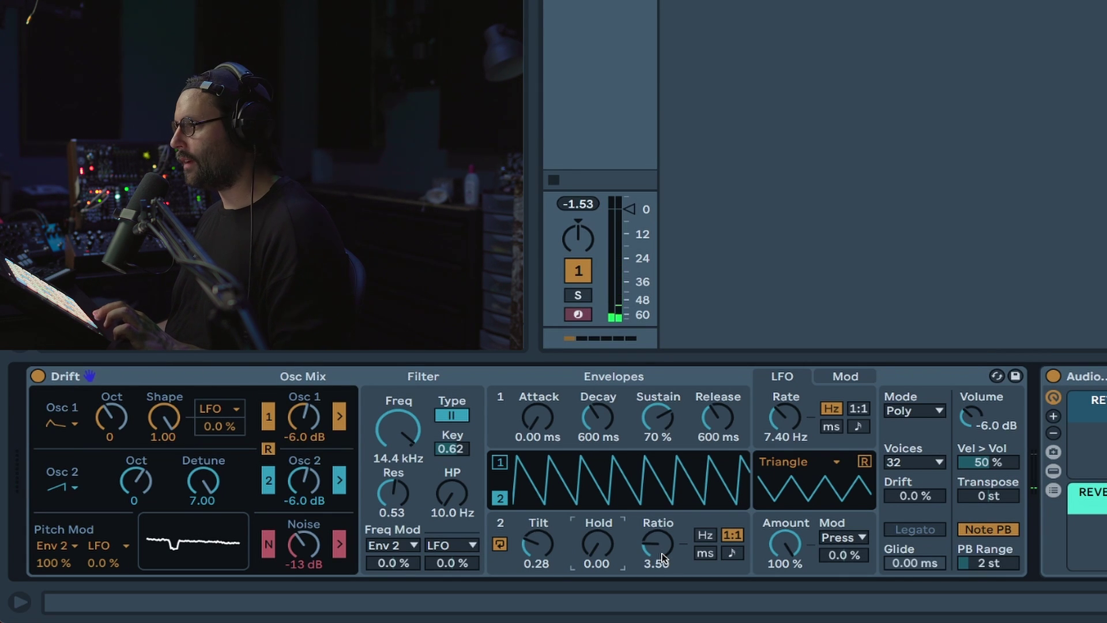
pyautogui.moveTo(662, 558)
pyautogui.mouseDown()
pyautogui.moveTo(662, 522)
pyautogui.moveTo(663, 560)
pyautogui.mouseUp()
pyautogui.moveTo(536, 553); pyautogui.dragTo(658, 553)
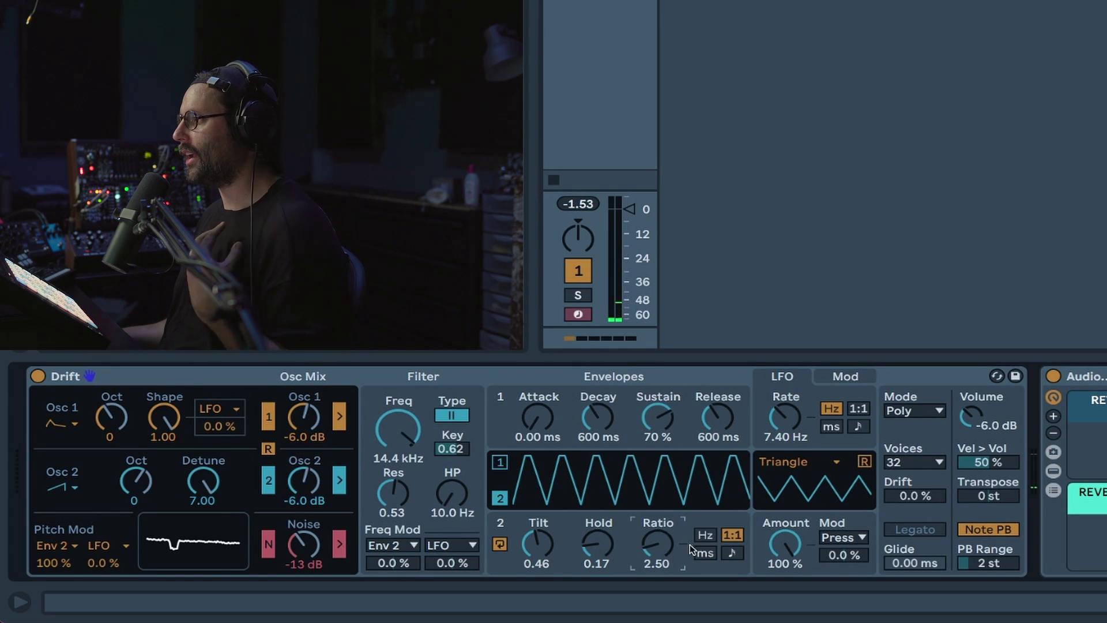
pyautogui.click(702, 536)
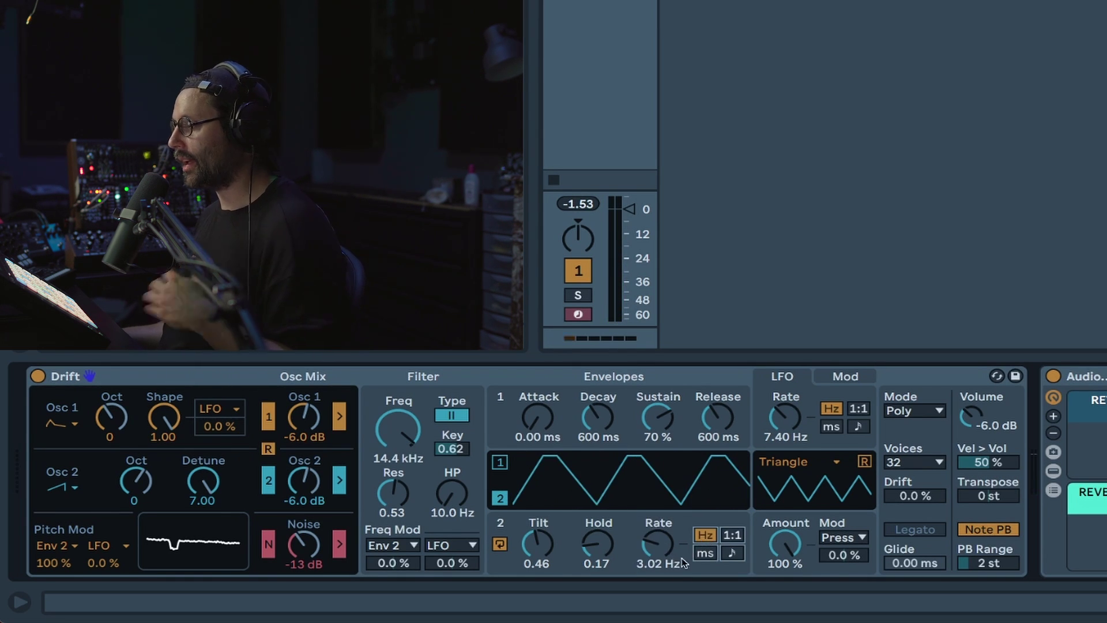
pyautogui.moveTo(652, 559); pyautogui.dragTo(658, 522)
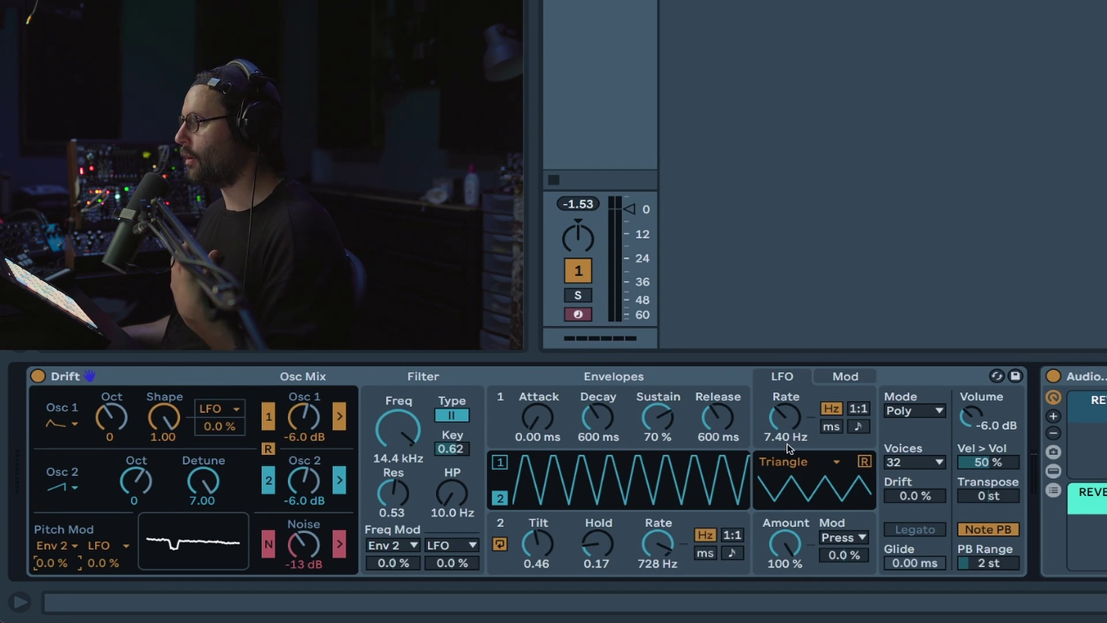
# Try the Wander LFO waveform, then settle on Sine
pyautogui.click(812, 468)
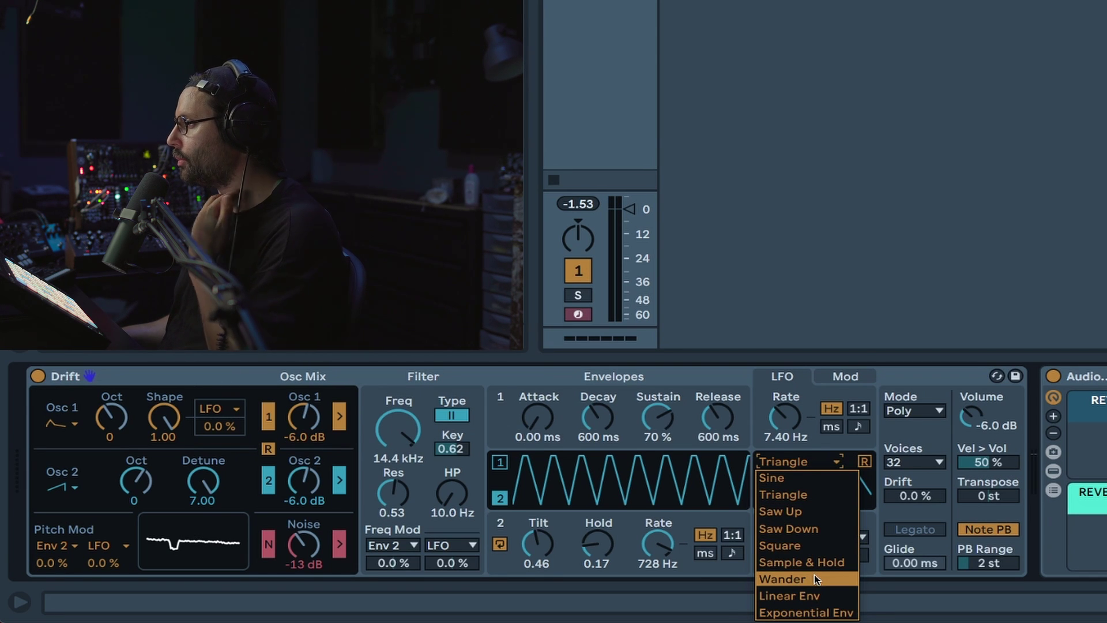
pyautogui.click(814, 575)
pyautogui.click(813, 467)
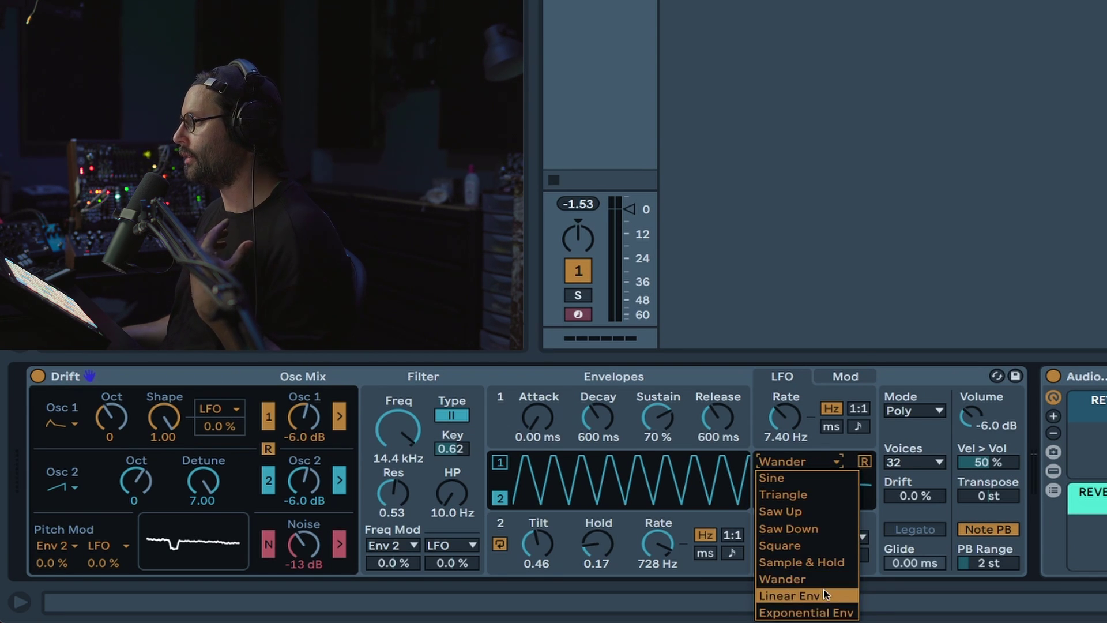
pyautogui.click(813, 461)
pyautogui.click(813, 462)
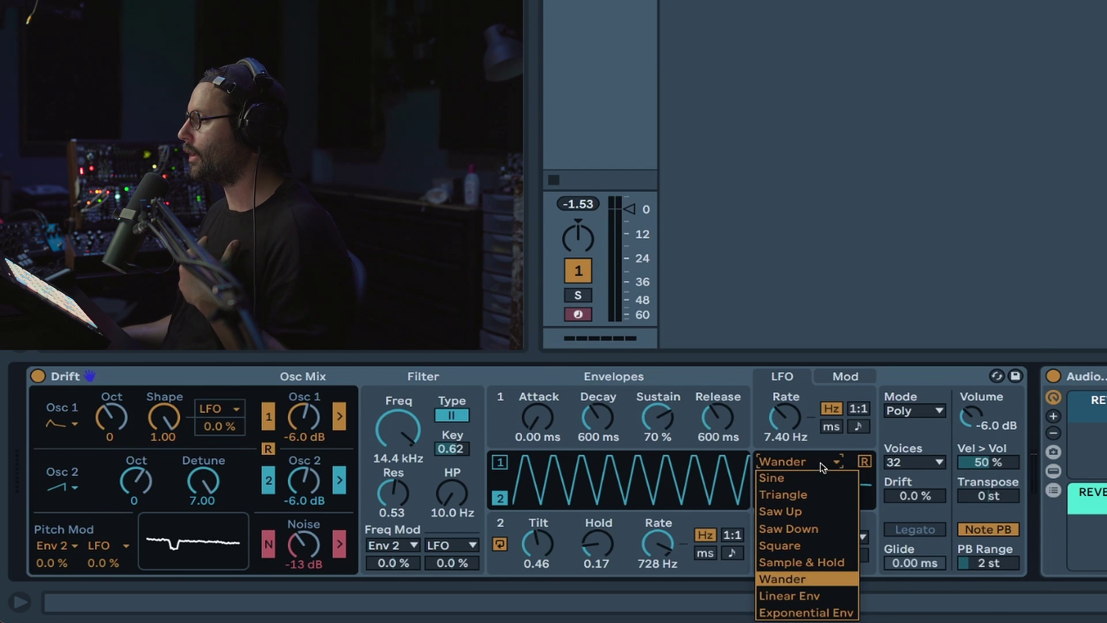
pyautogui.click(816, 479)
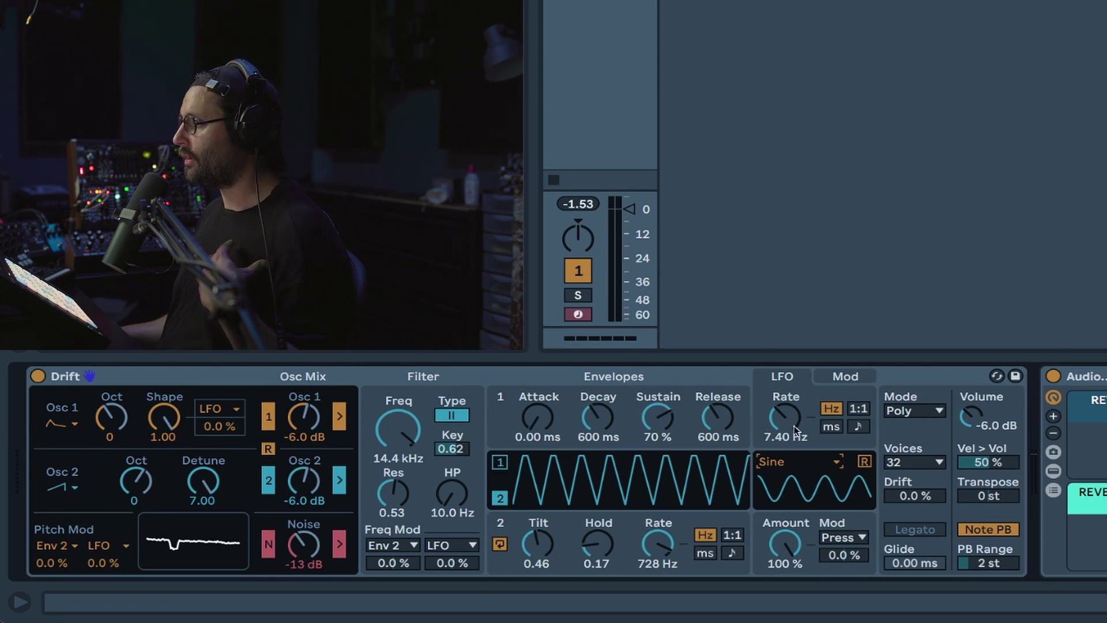
# Route Pressure to LFO Rate in mod matrix slot 2
pyautogui.click(850, 380)
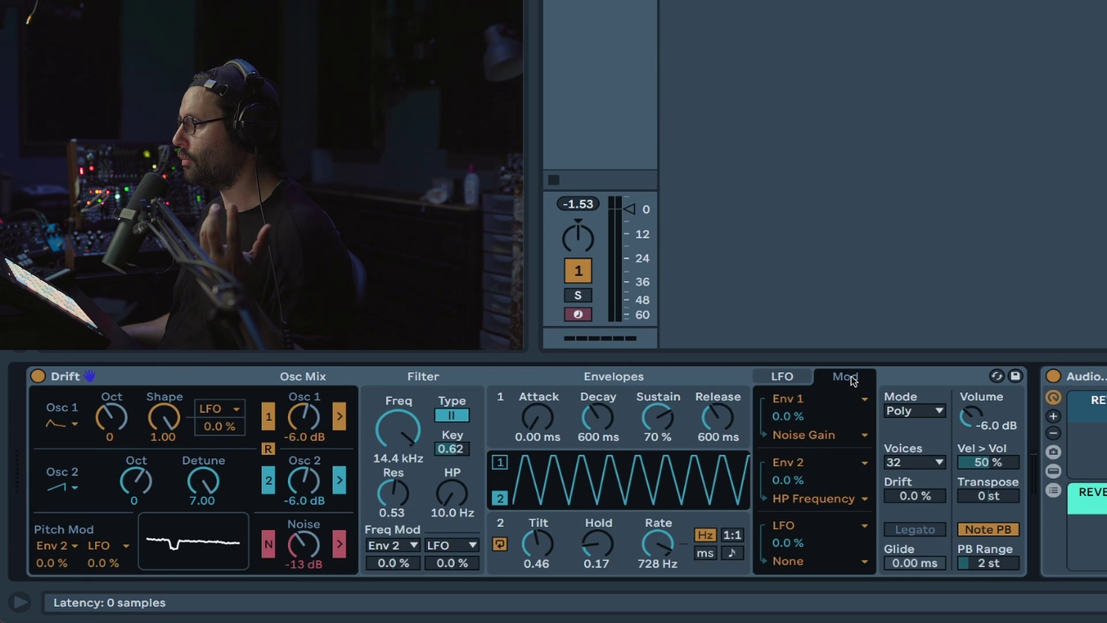
pyautogui.click(815, 464)
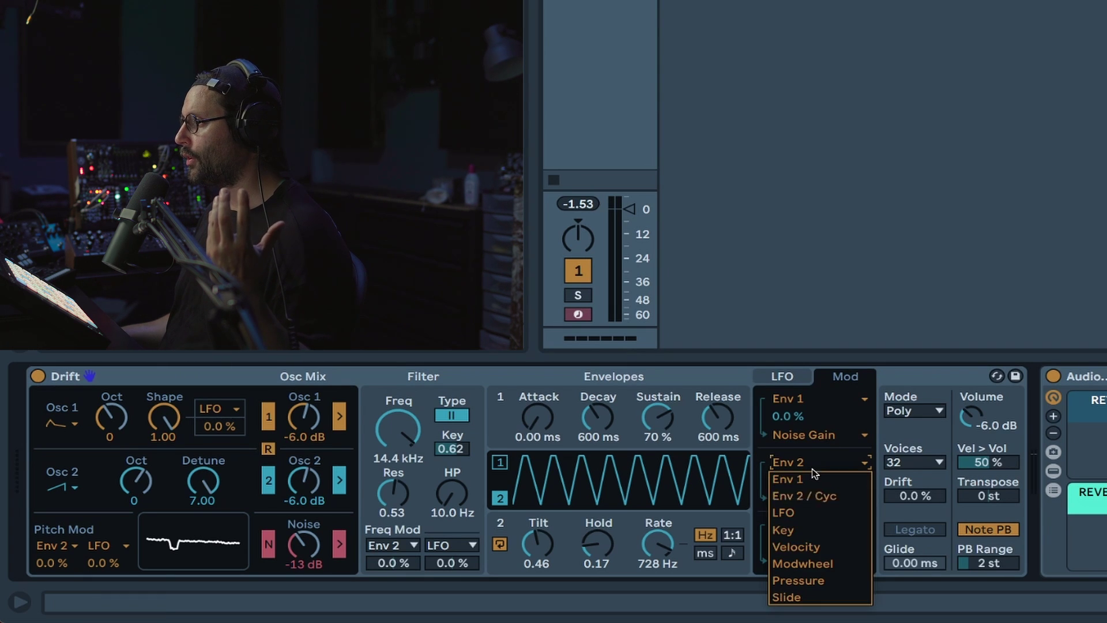
pyautogui.click(817, 578)
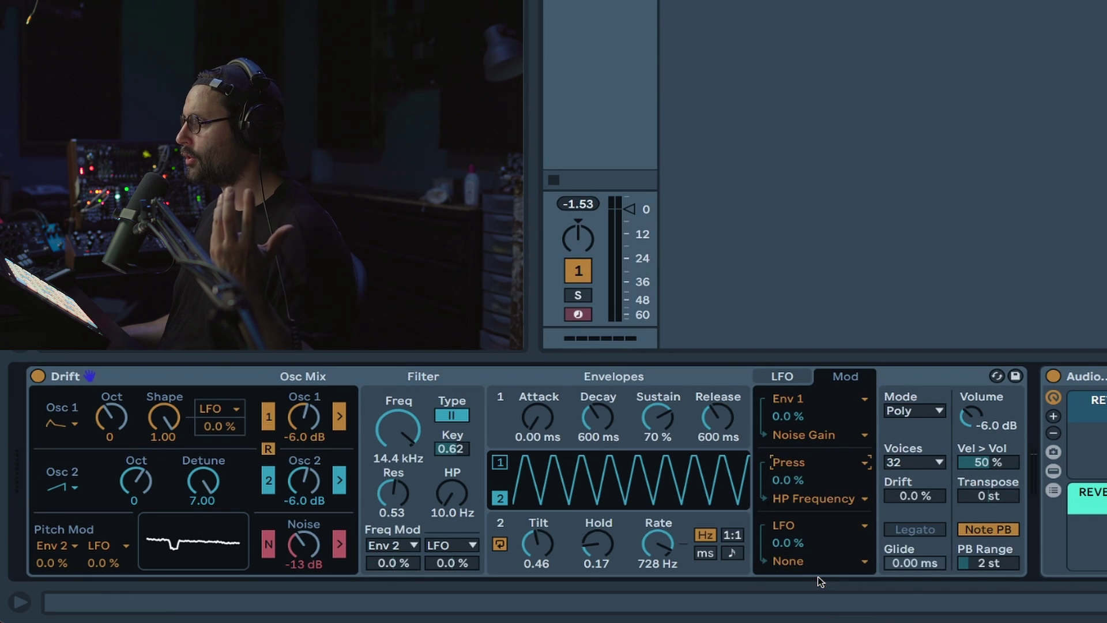
pyautogui.click(818, 499)
pyautogui.click(808, 449)
# Set the LFO's filter Freq modulation to 100% and LFO rate to 1.91 Hz
pyautogui.click(793, 377)
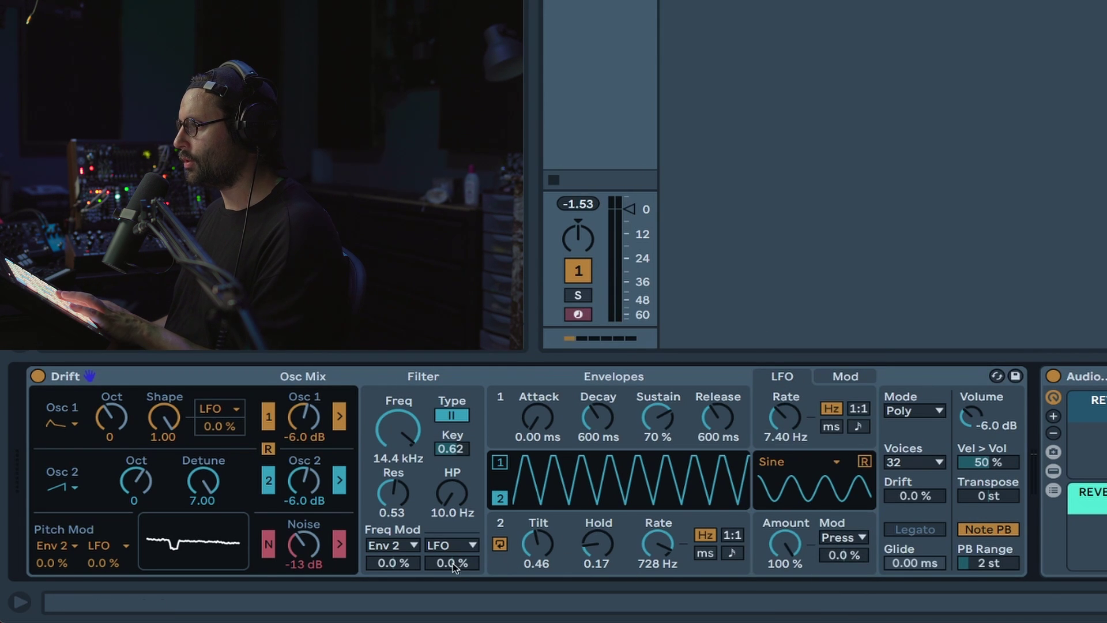
pyautogui.moveTo(455, 564); pyautogui.dragTo(455, 507)
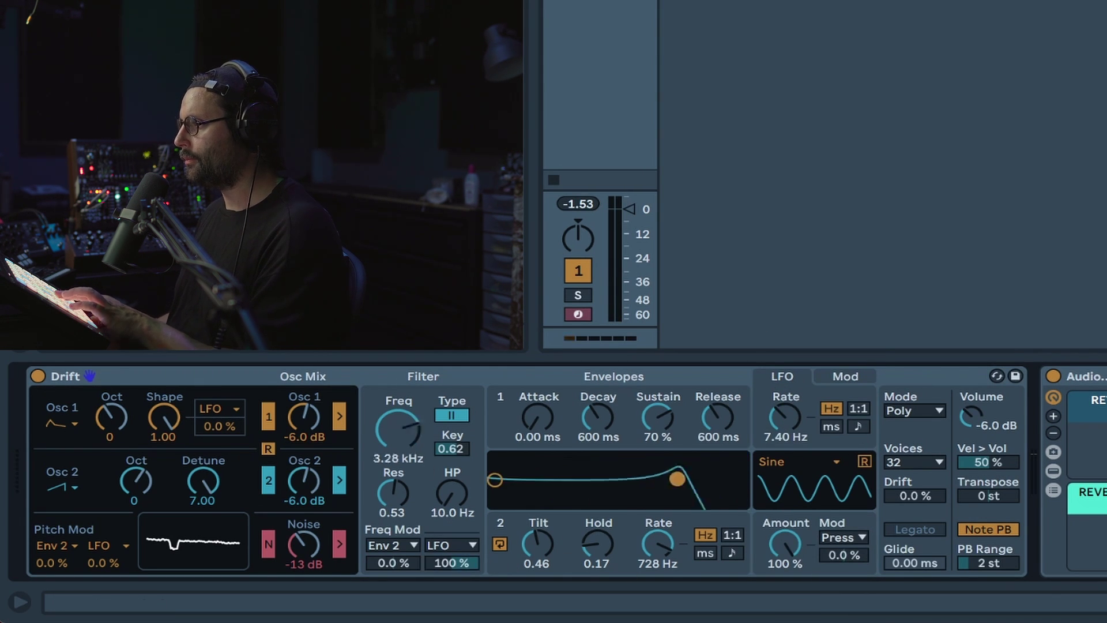
pyautogui.moveTo(805, 434); pyautogui.dragTo(806, 473)
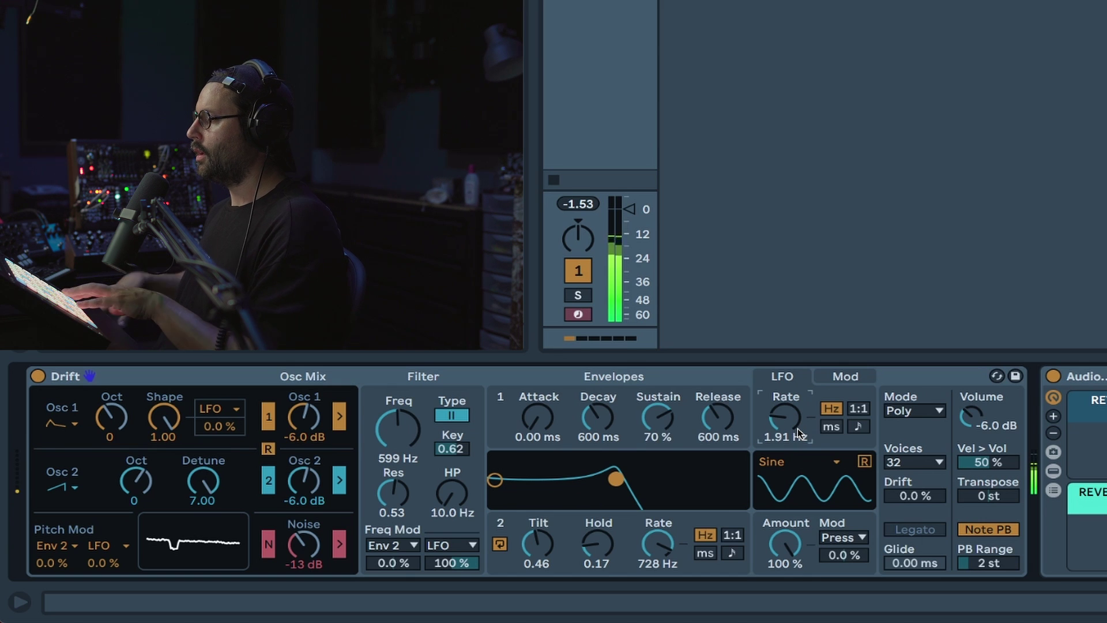
# Keep the Pressure to LFO Rate routing and set its amount to -85%
pyautogui.click(843, 377)
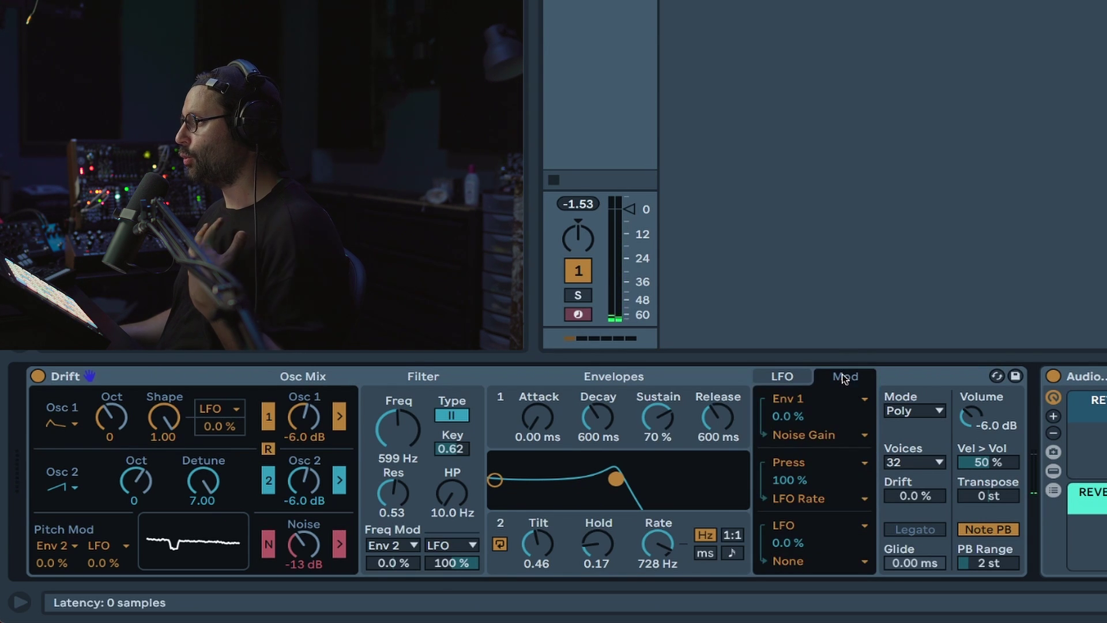
pyautogui.click(810, 465)
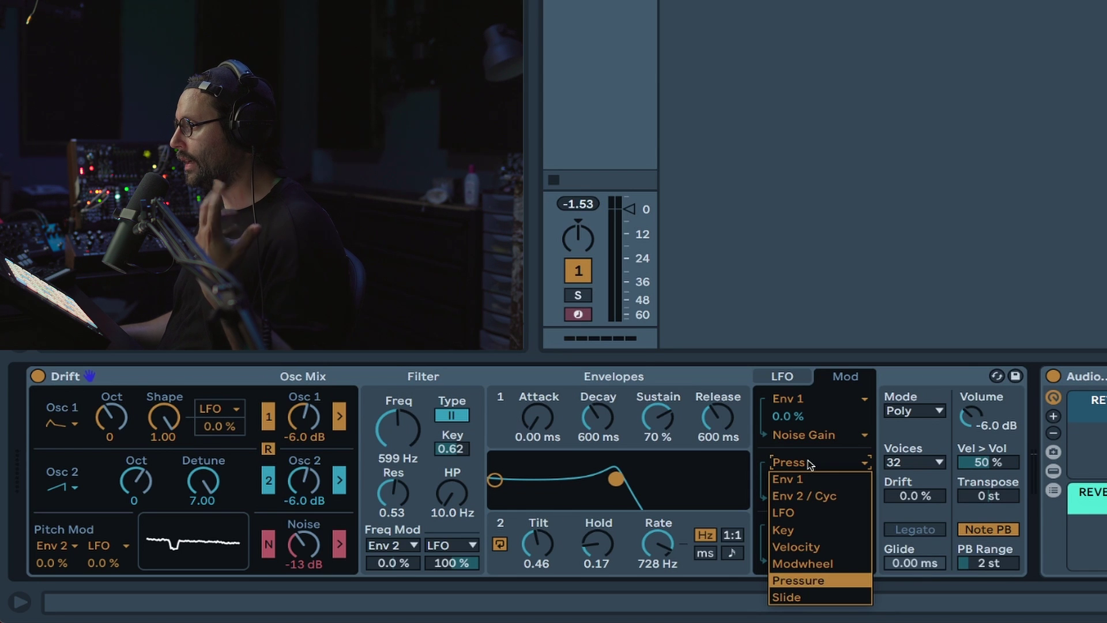
pyautogui.click(810, 463)
pyautogui.click(810, 463)
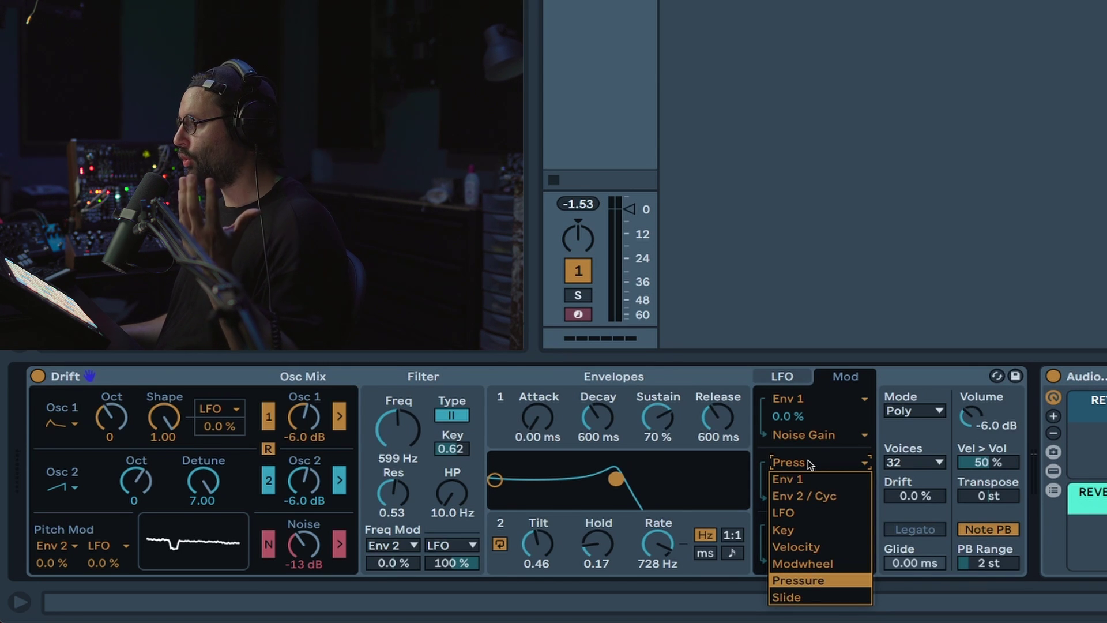
pyautogui.click(810, 464)
pyautogui.click(816, 499)
pyautogui.click(816, 502)
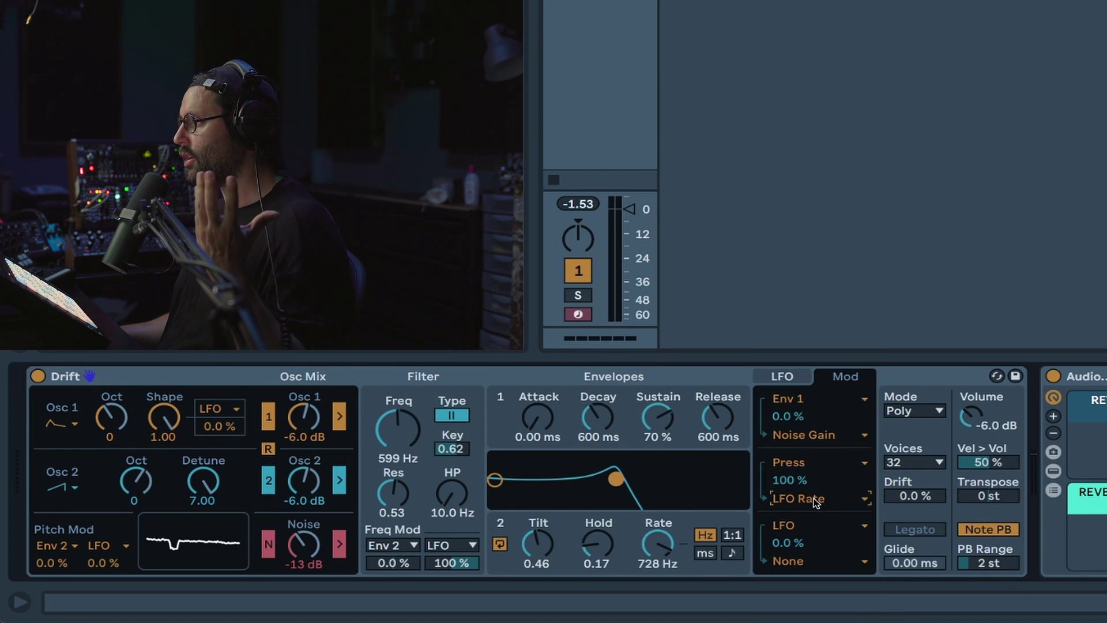
pyautogui.moveTo(790, 486); pyautogui.dragTo(790, 525)
pyautogui.moveTo(790, 480); pyautogui.dragTo(791, 513)
# Set Mono voicing with Legato, 141 ms glide, and the Mono amount at 99%
pyautogui.click(783, 376)
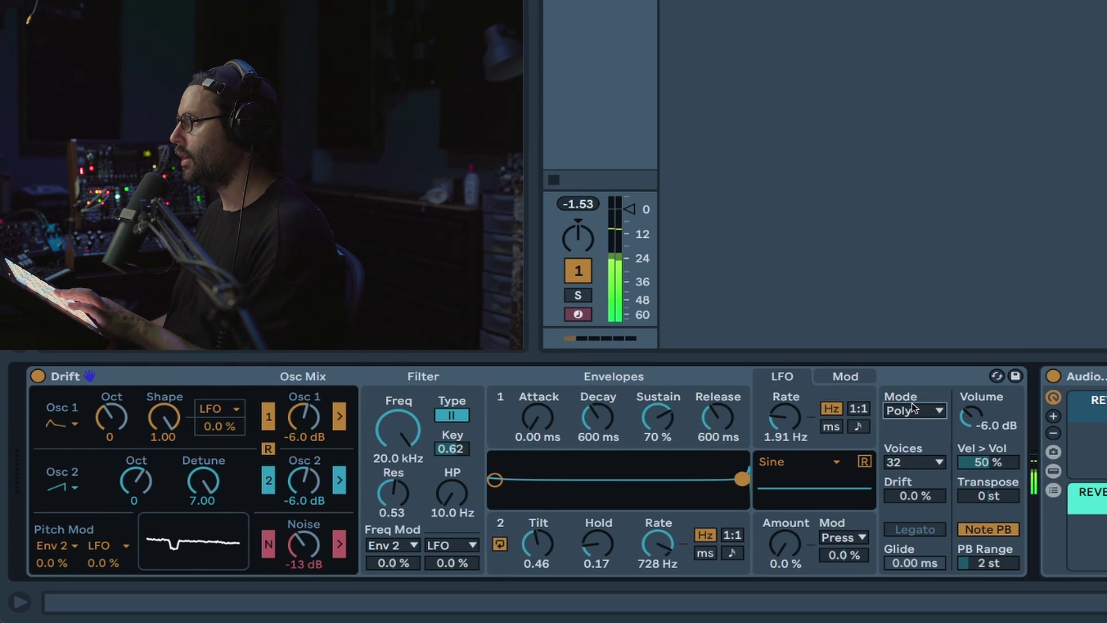
pyautogui.click(909, 410)
pyautogui.click(909, 445)
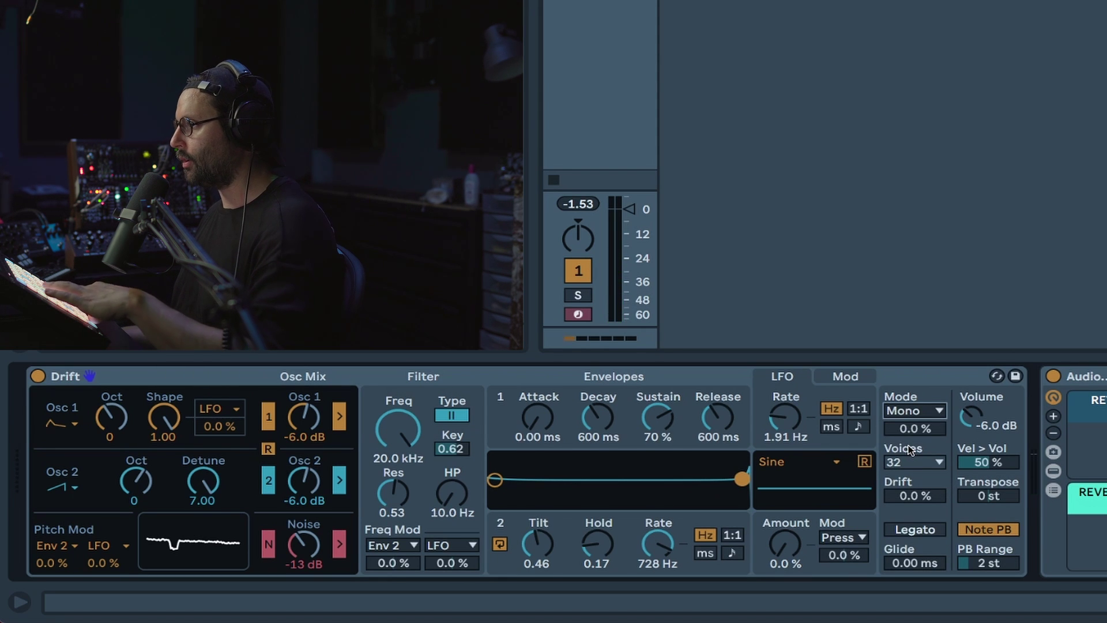
pyautogui.click(916, 563)
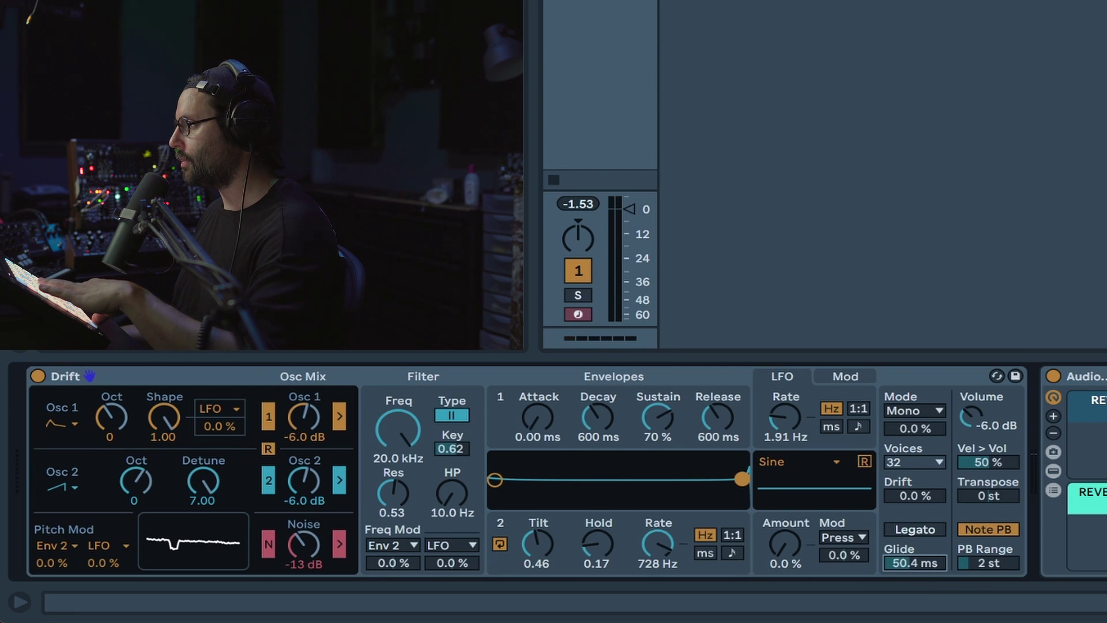
pyautogui.moveTo(916, 563); pyautogui.dragTo(916, 551)
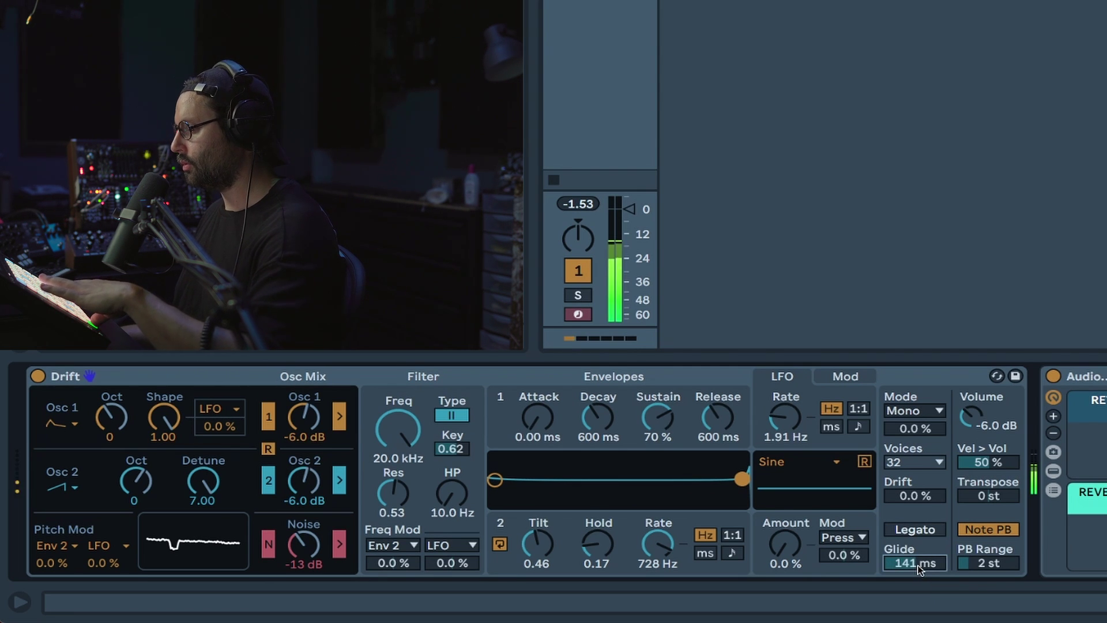
pyautogui.click(919, 530)
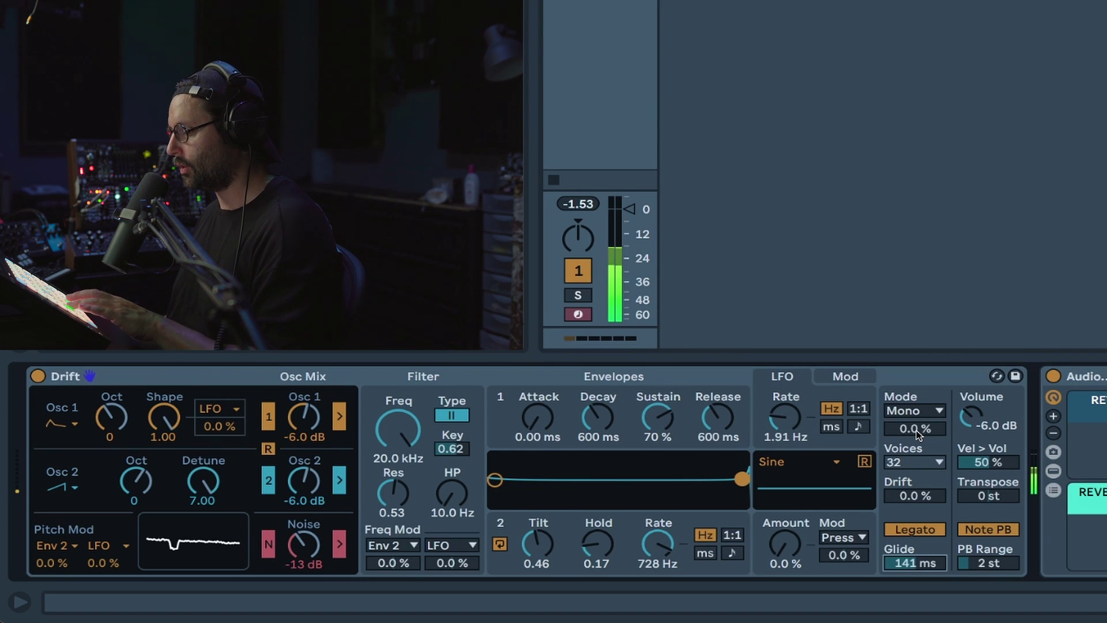
pyautogui.moveTo(916, 430); pyautogui.dragTo(916, 397)
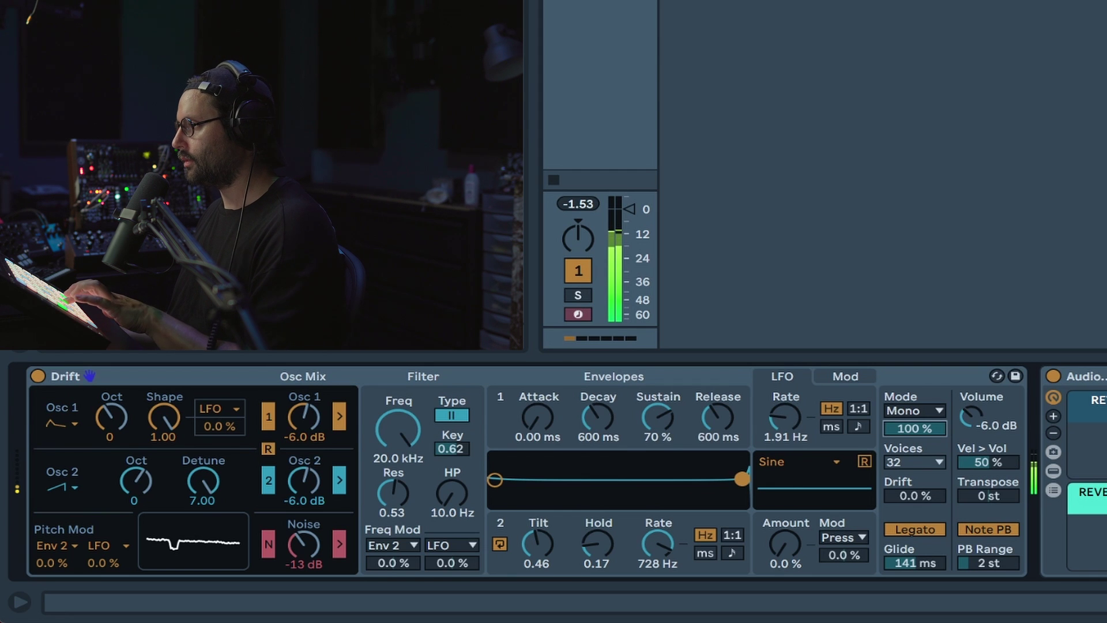
pyautogui.moveTo(916, 396); pyautogui.dragTo(917, 430)
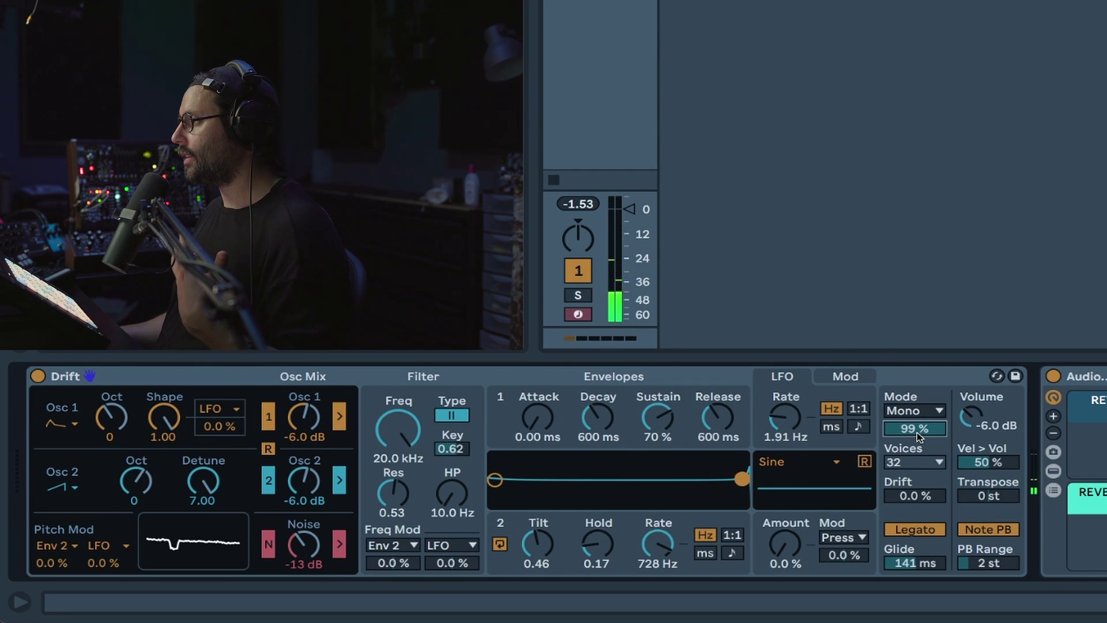
# Try Stereo voicing, then switch to Poly and select the Drift amount
pyautogui.click(915, 411)
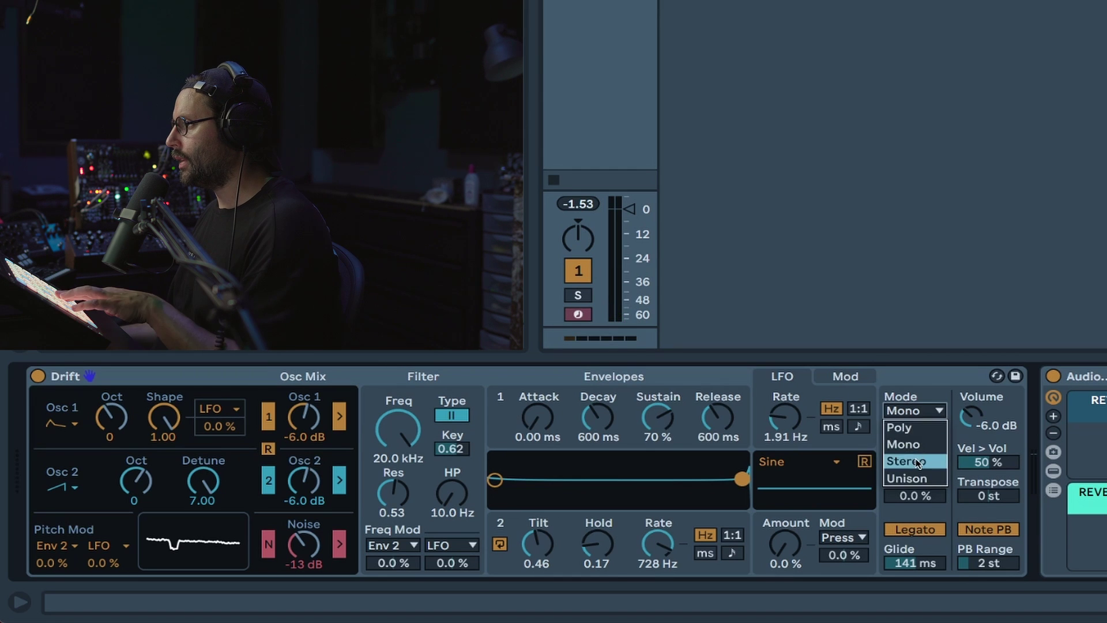
pyautogui.click(918, 462)
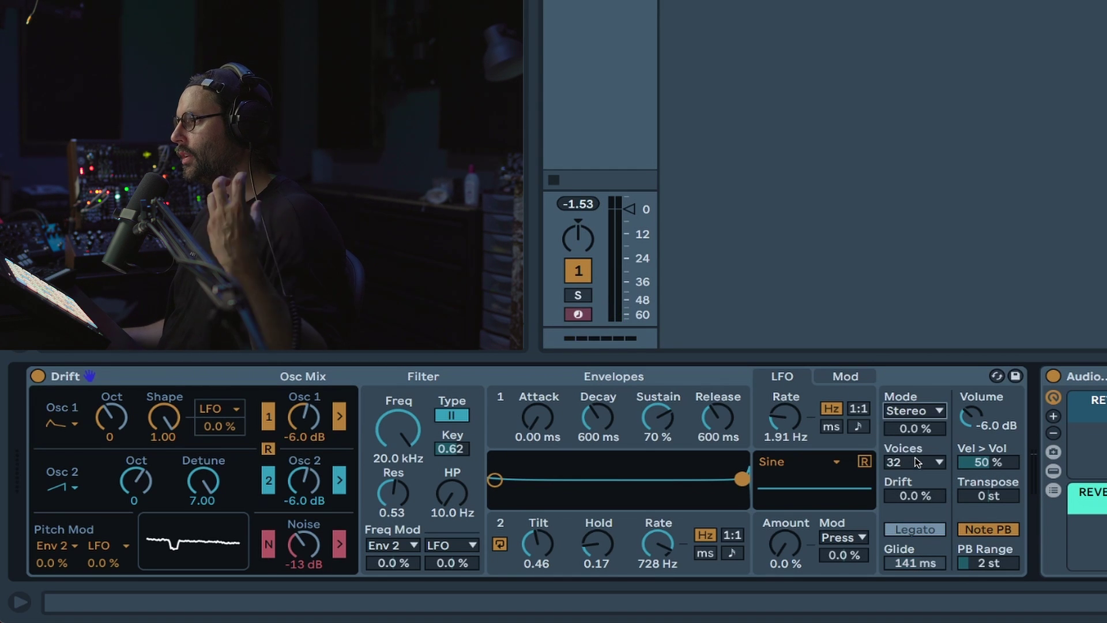
pyautogui.click(916, 410)
pyautogui.click(917, 428)
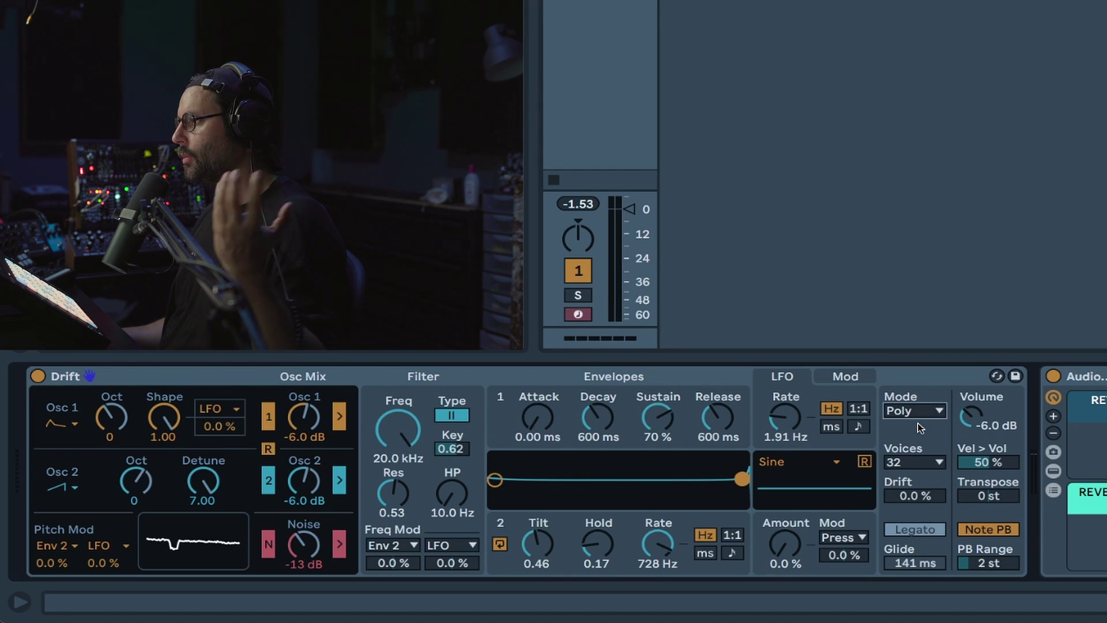
pyautogui.click(917, 497)
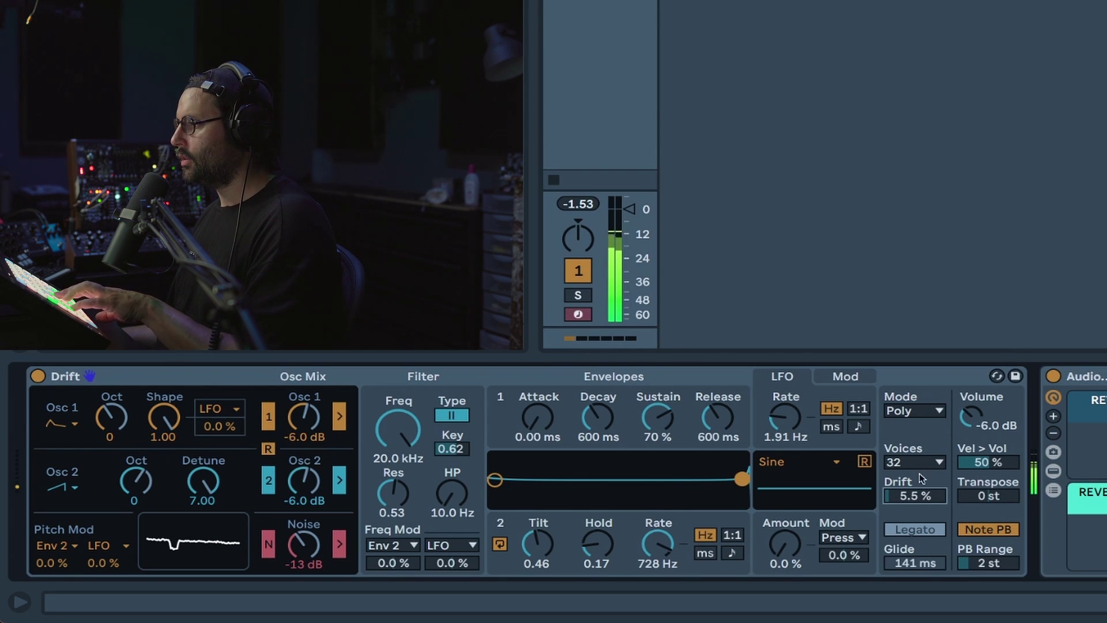
# Return to Stereo voicing, reset Drift, and set the stereo spread to 100%
pyautogui.click(923, 412)
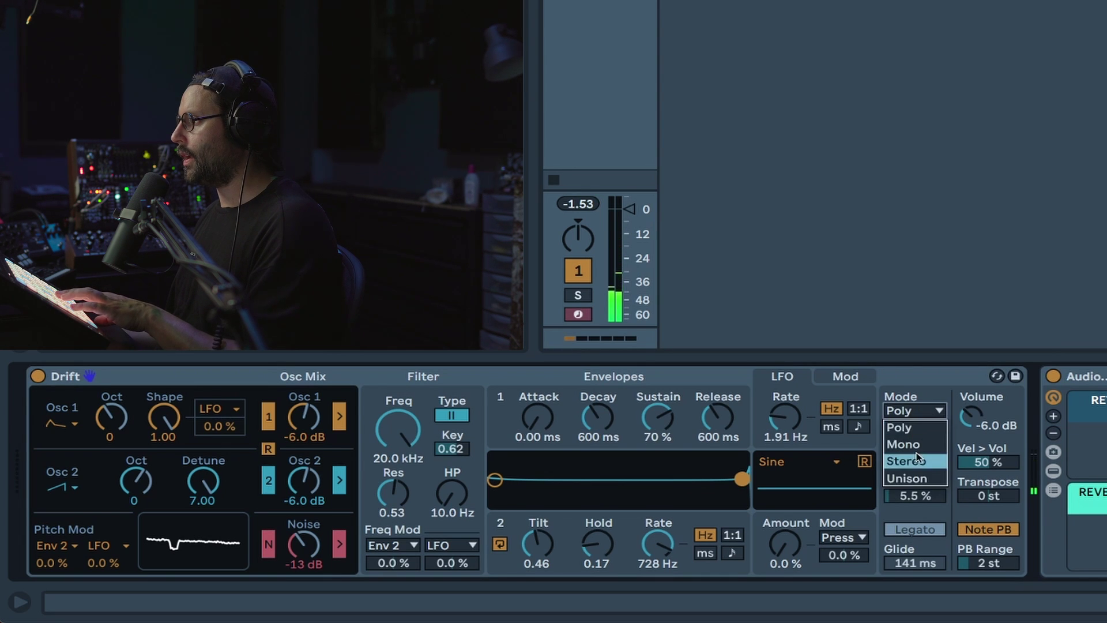
pyautogui.click(919, 460)
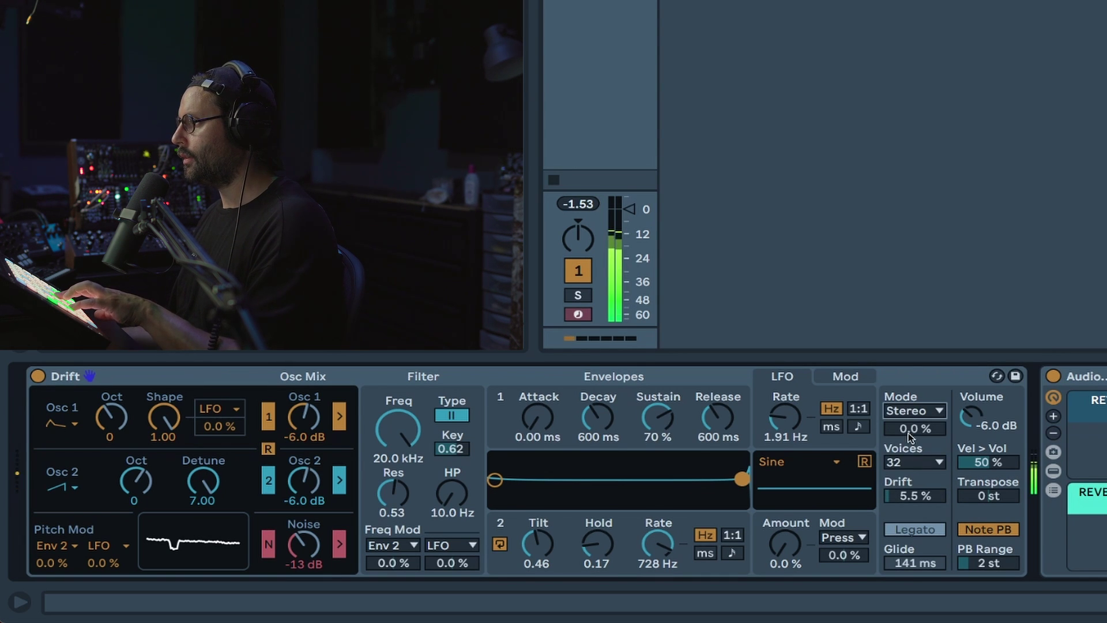
pyautogui.moveTo(909, 435); pyautogui.dragTo(915, 394)
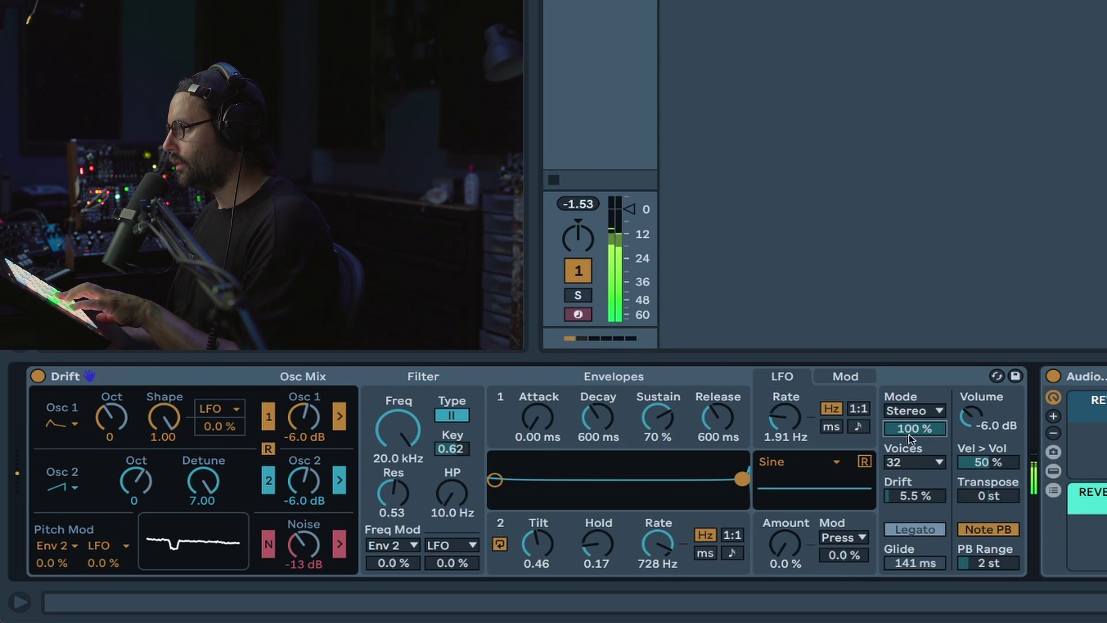
pyautogui.doubleClick(913, 497)
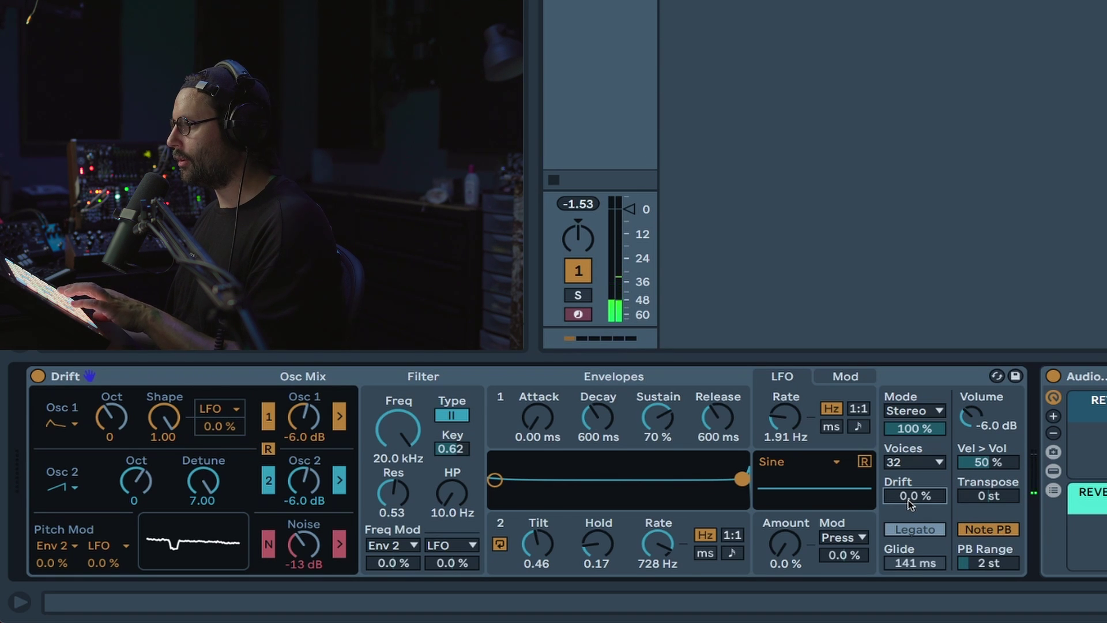
pyautogui.moveTo(915, 441); pyautogui.dragTo(893, 491)
pyautogui.moveTo(915, 428); pyautogui.dragTo(914, 392)
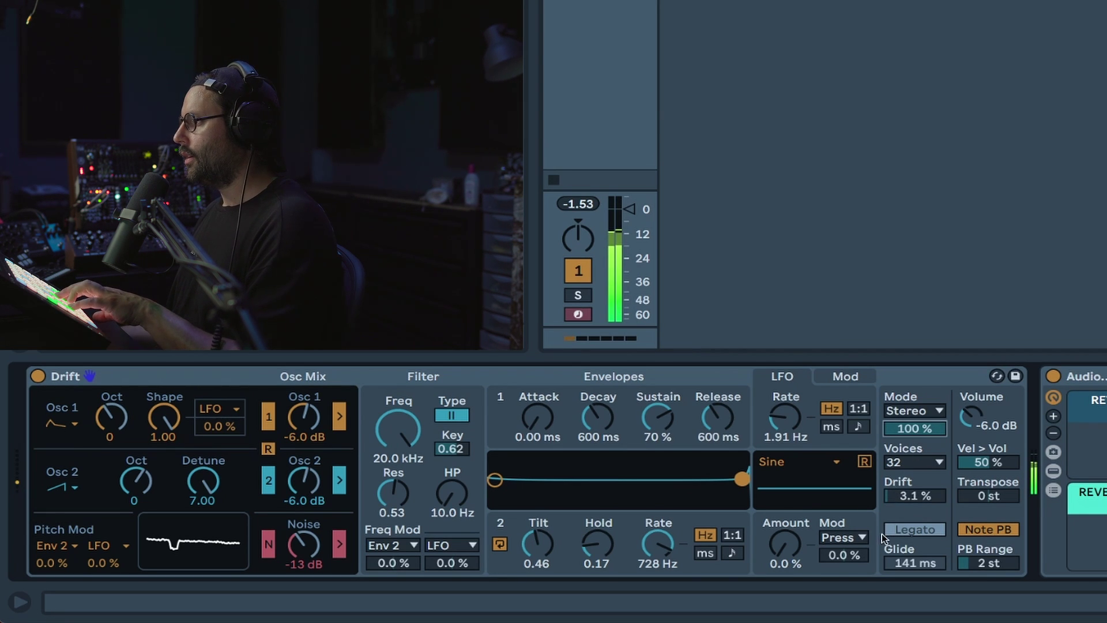
pyautogui.click(915, 411)
# Switch to Mono voicing at 23% and raise the Drift amount
pyautogui.click(908, 448)
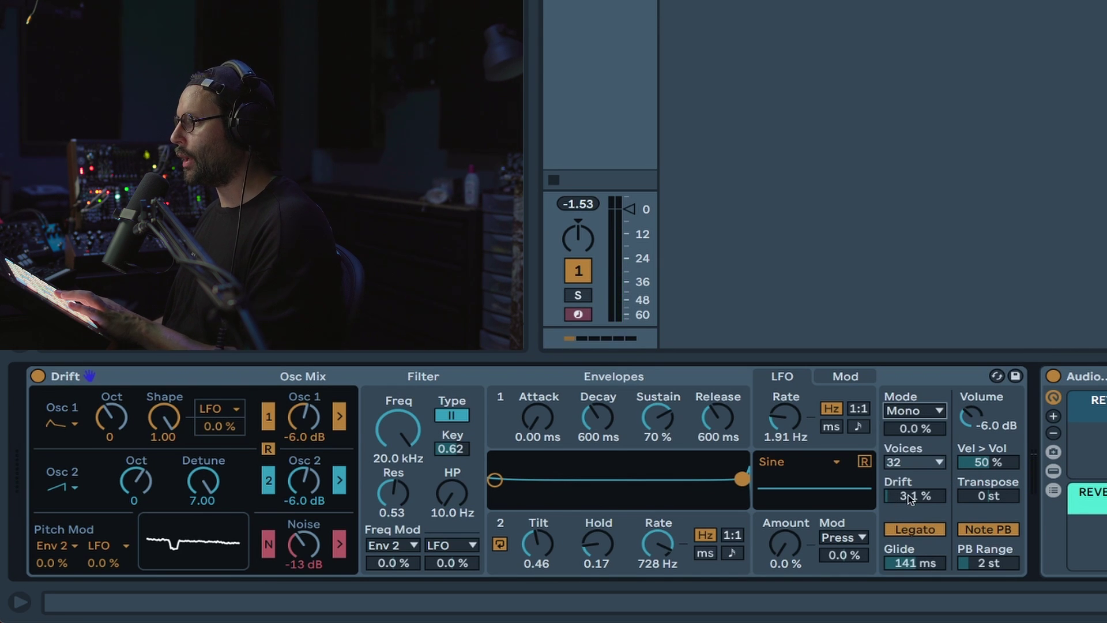
pyautogui.moveTo(917, 431); pyautogui.dragTo(917, 417)
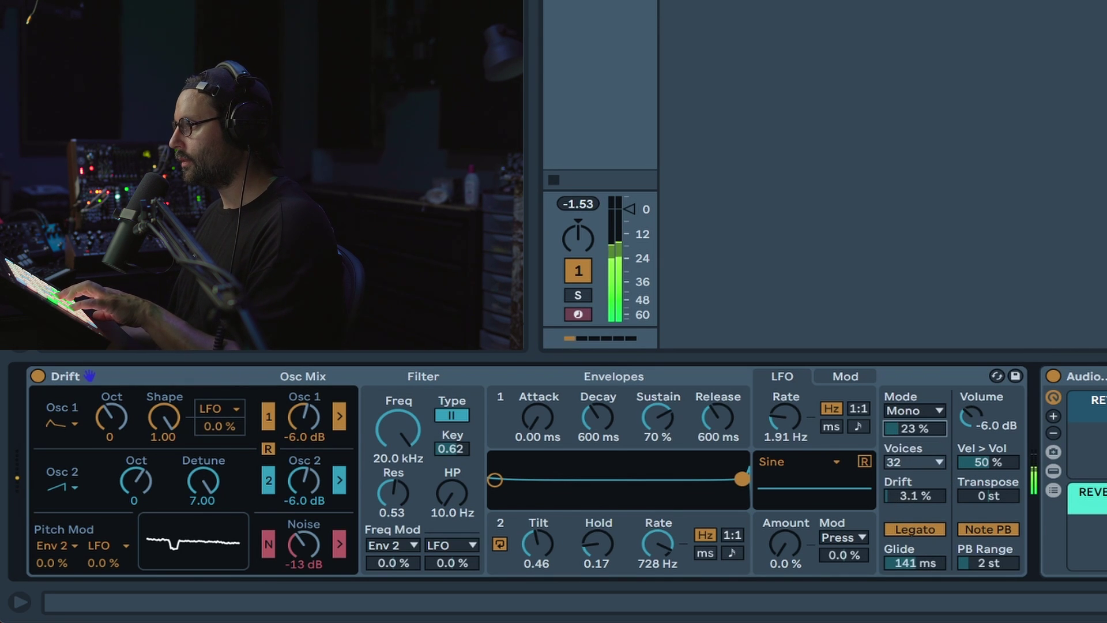
pyautogui.moveTo(915, 496)
pyautogui.mouseDown()
pyautogui.moveTo(916, 467)
pyautogui.moveTo(915, 478)
pyautogui.mouseUp()
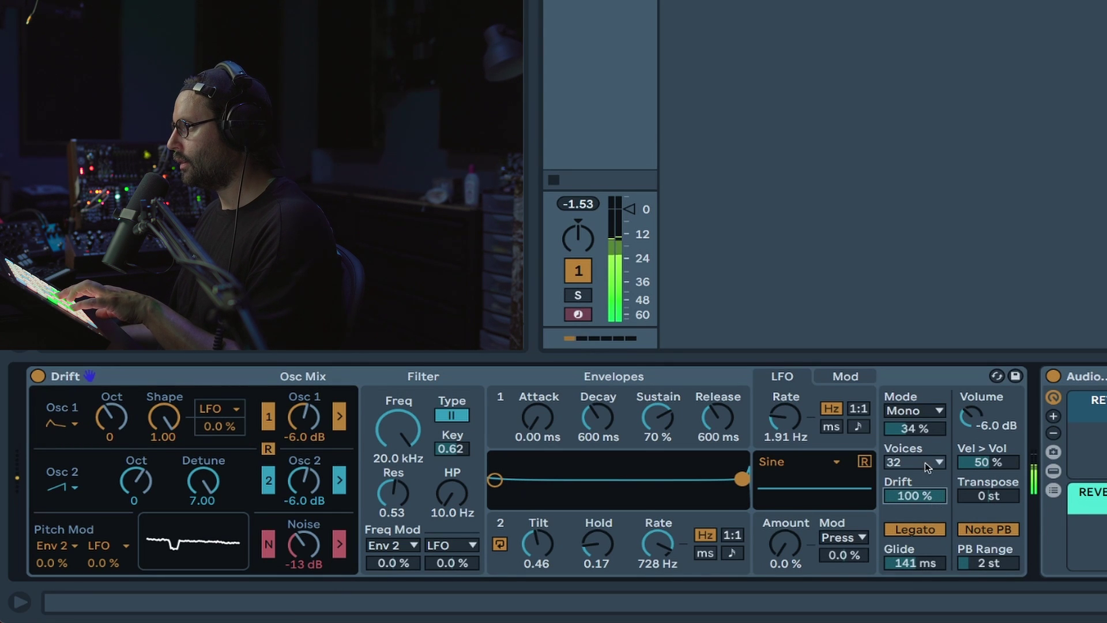
pyautogui.moveTo(921, 431); pyautogui.dragTo(922, 430)
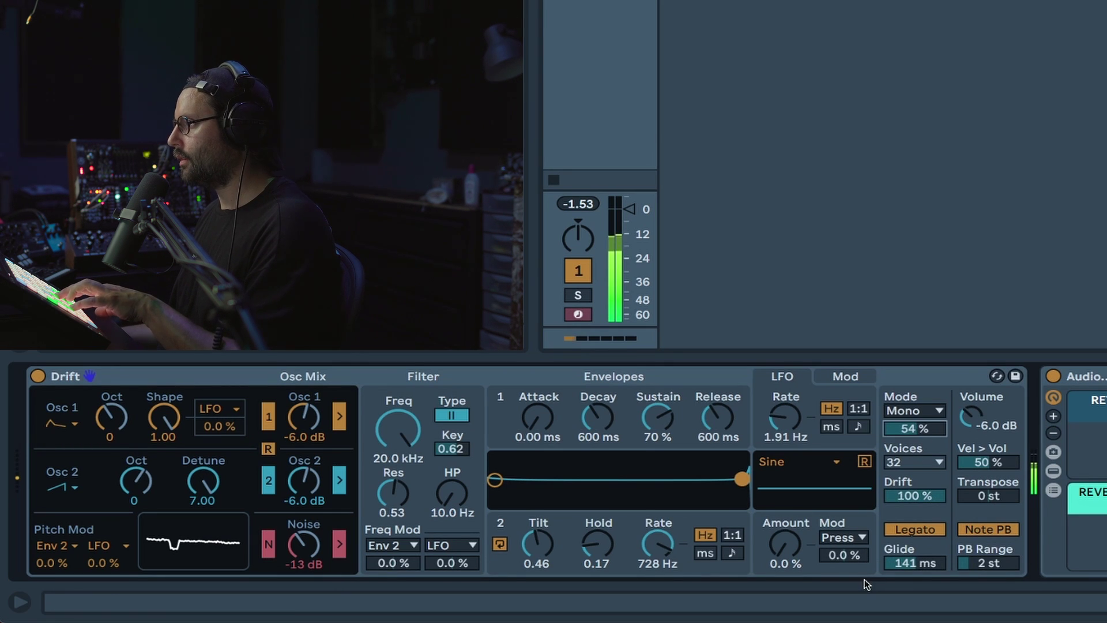
# Switch to Unison voicing and raise the unison amount to 84%
pyautogui.click(915, 411)
pyautogui.click(917, 441)
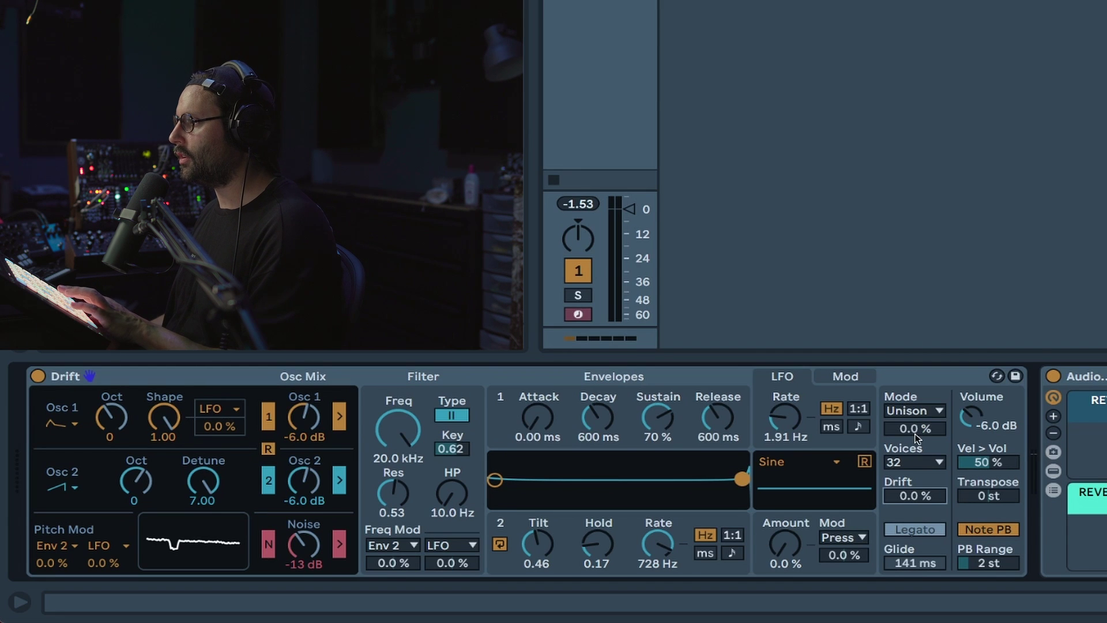
pyautogui.moveTo(915, 434); pyautogui.dragTo(916, 413)
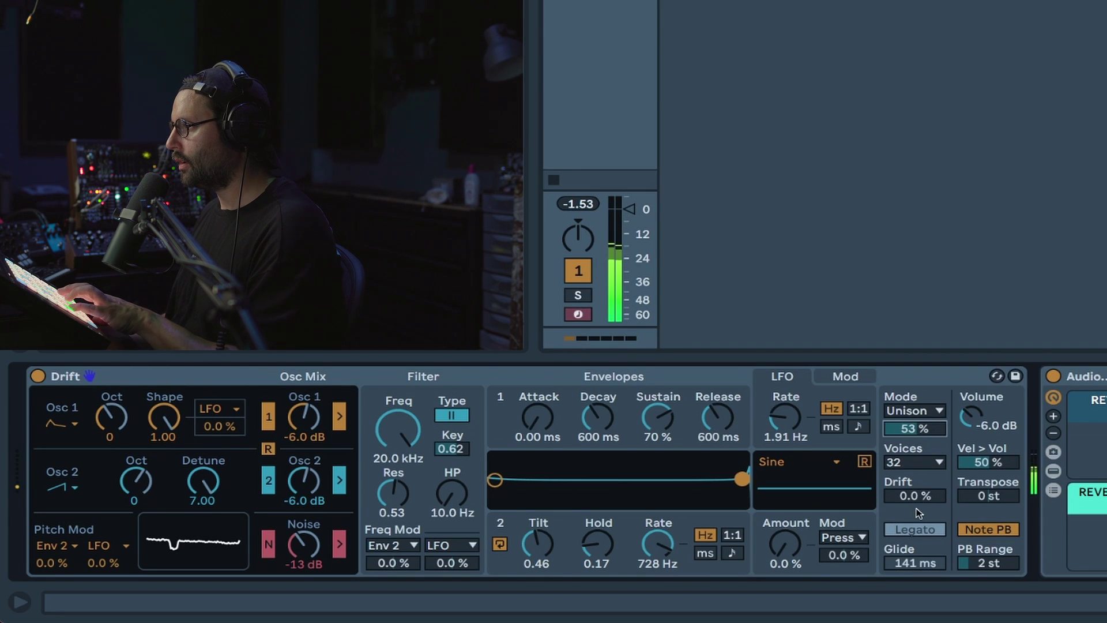
pyautogui.moveTo(917, 497); pyautogui.dragTo(917, 487)
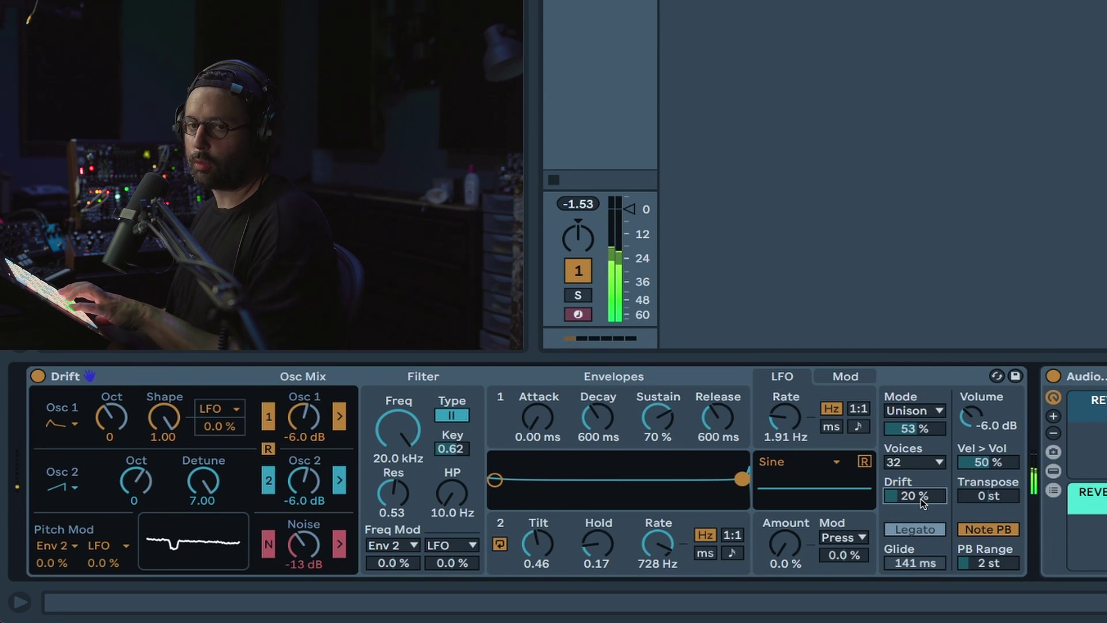
pyautogui.moveTo(915, 428); pyautogui.dragTo(916, 427)
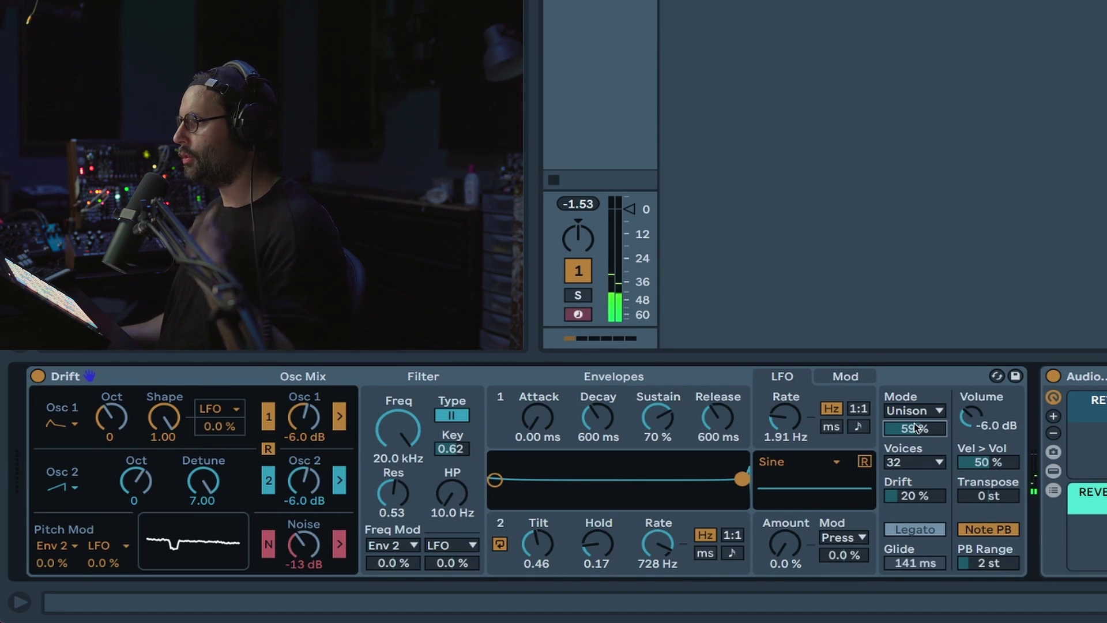
# Try 4 voices, set the voice count to 32, and raise Drift to 100%
pyautogui.click(910, 463)
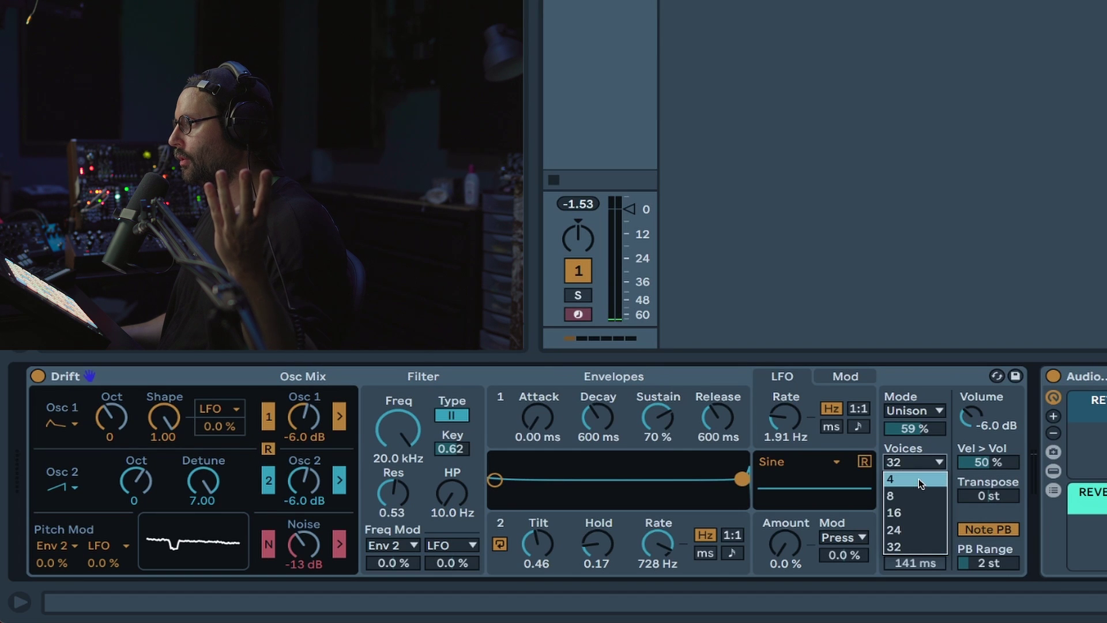
pyautogui.click(921, 480)
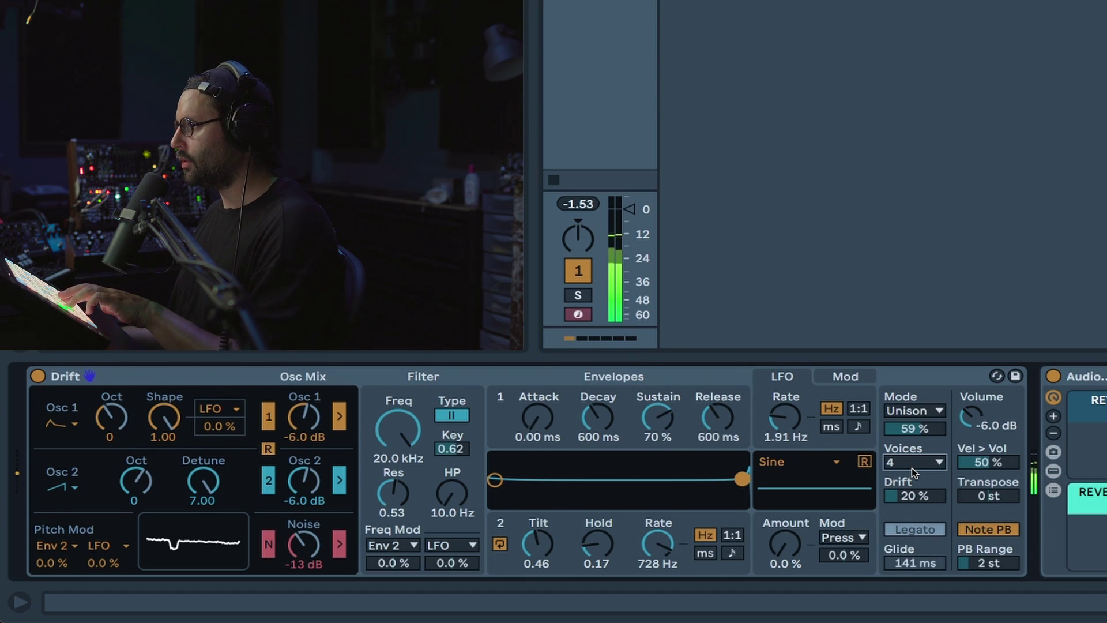
pyautogui.click(912, 469)
pyautogui.click(907, 544)
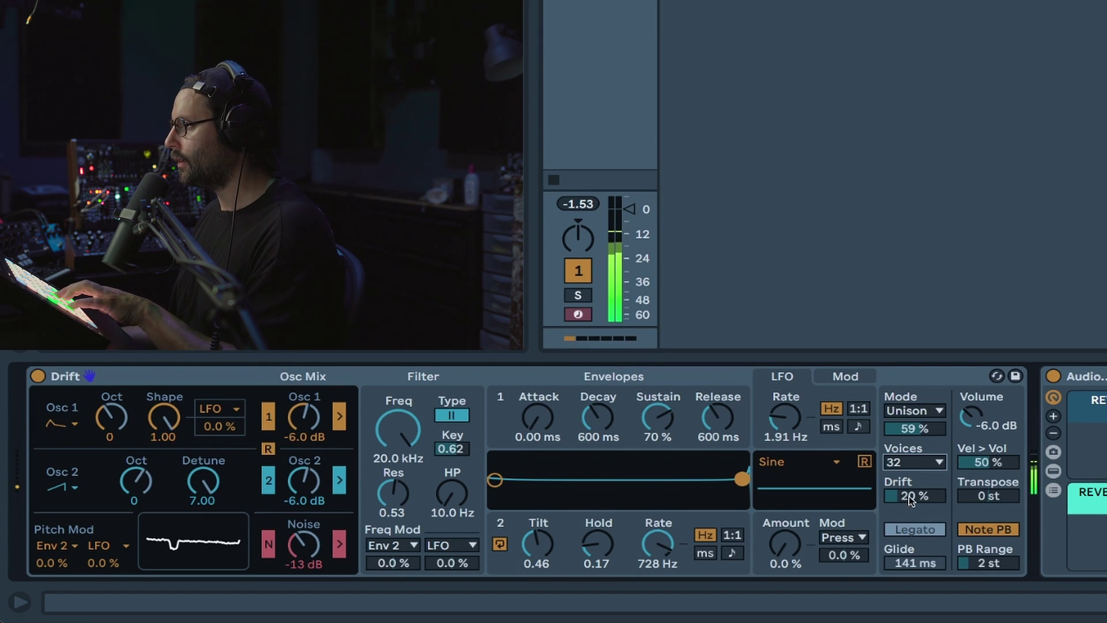
pyautogui.moveTo(909, 495); pyautogui.dragTo(918, 445)
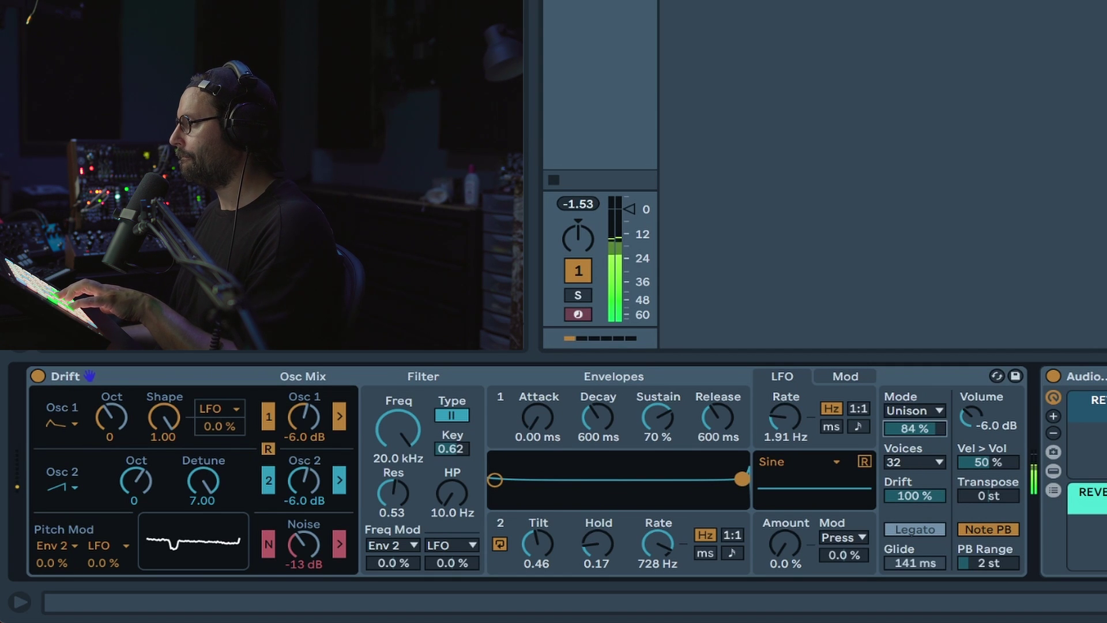
# Switch the voicing mode back to Poly, keeping 32 voices
pyautogui.click(920, 413)
pyautogui.click(904, 427)
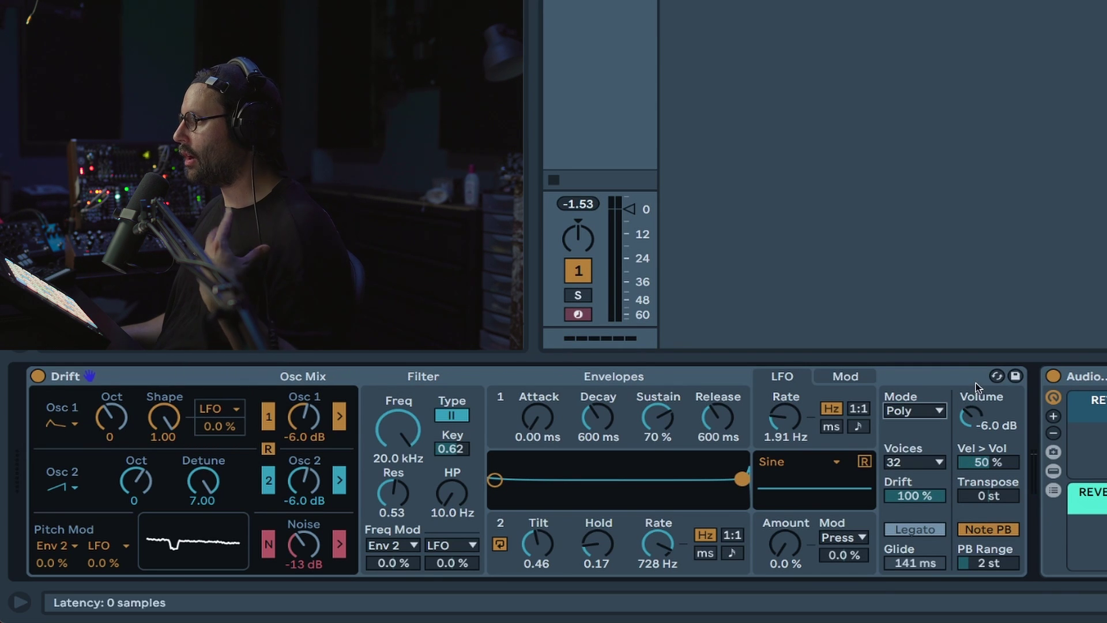